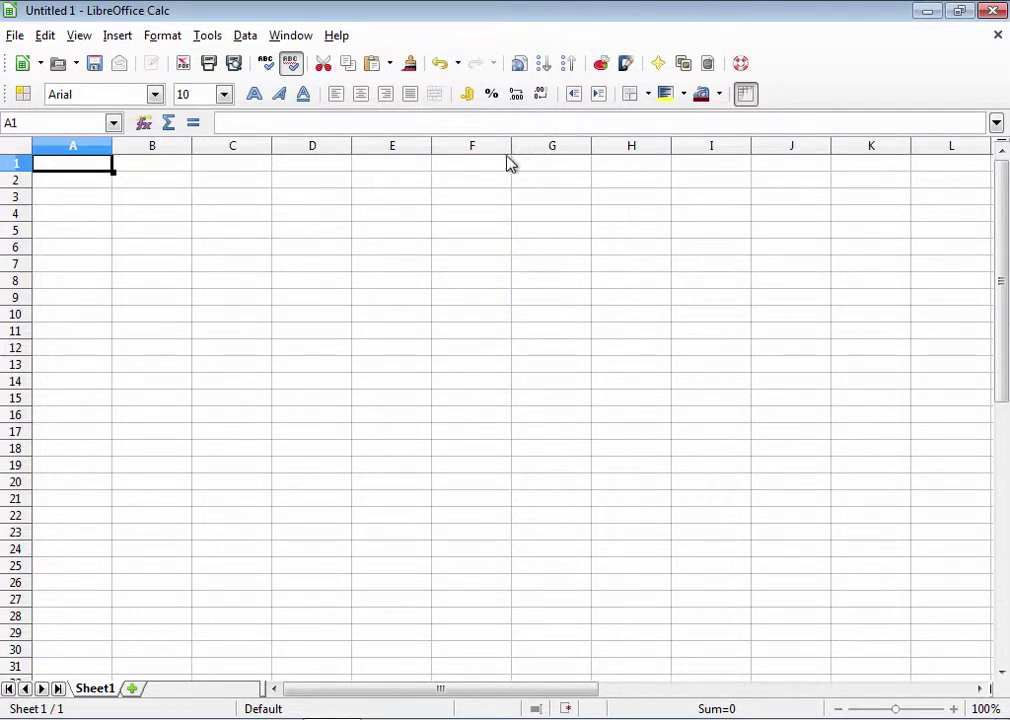
Open the Format Cells dialog for cell A1 from its right-click menu
right_click(94, 166)
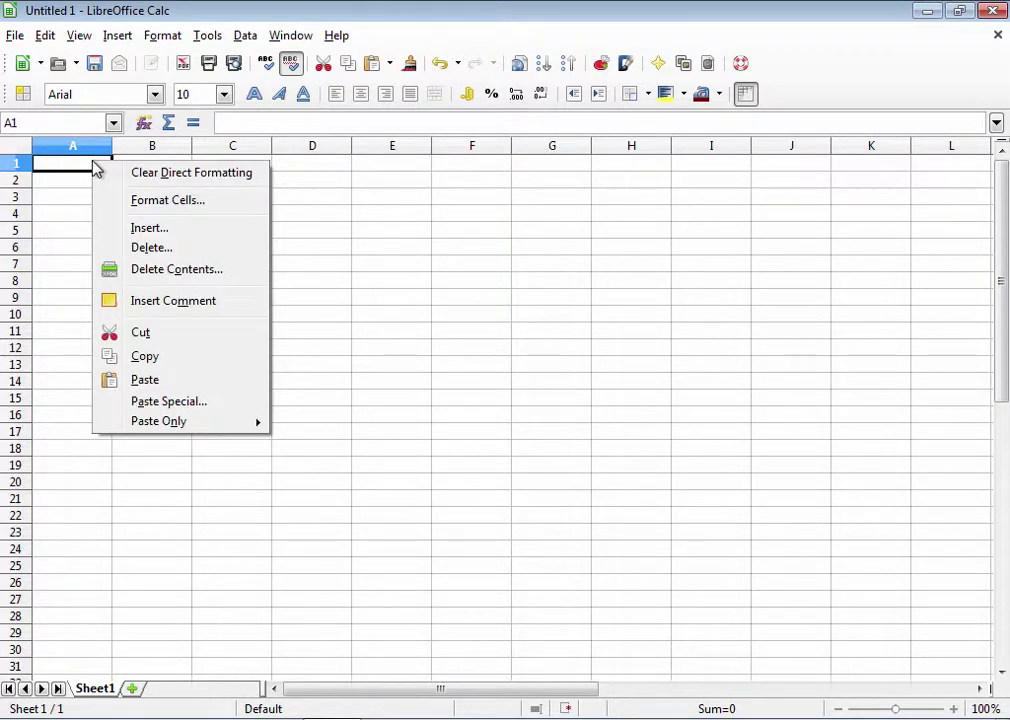
left_click(153, 204)
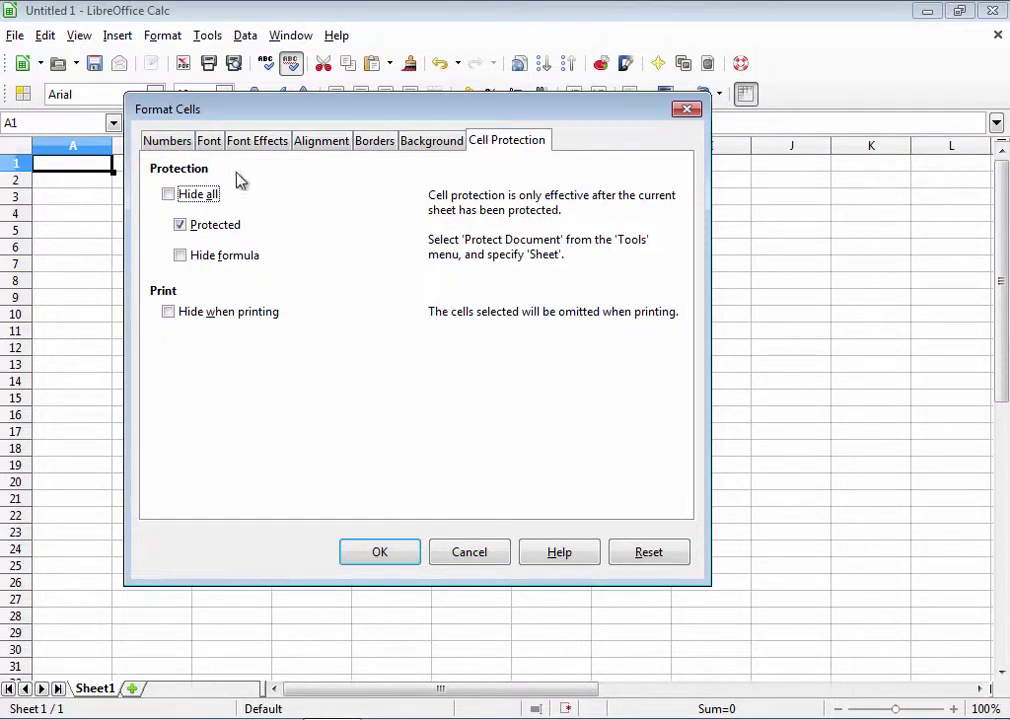
Switch the Format Cells dialog to the Numbers page
left_click(175, 145)
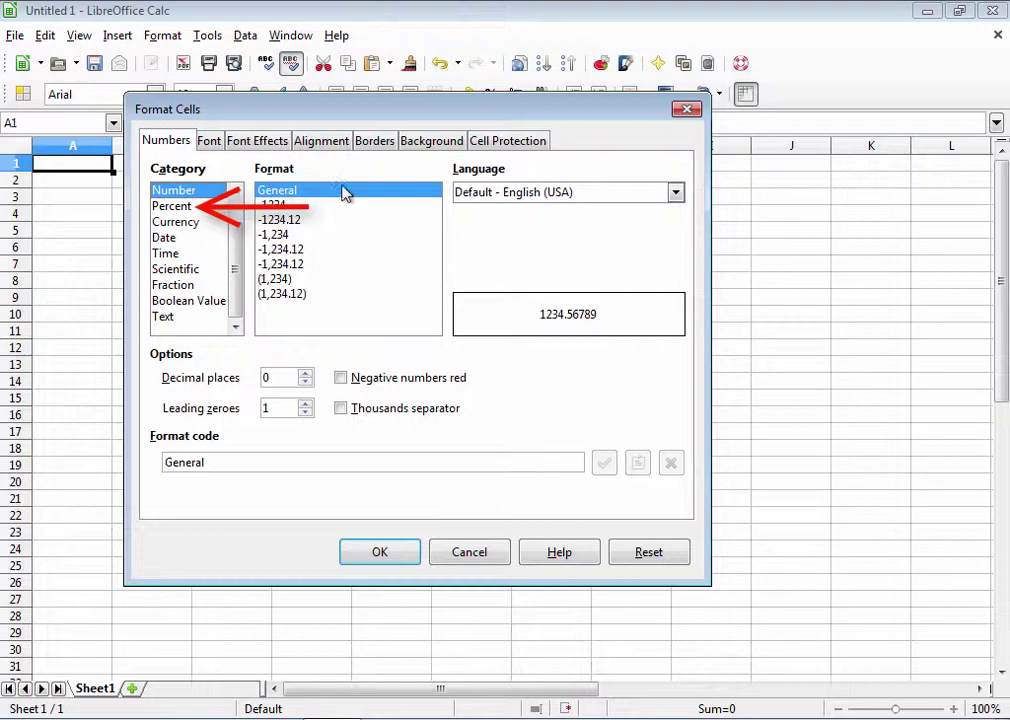
Choose Percent with 3 decimal places and a thousands separator, giving #,##0.000%
left_click(188, 207)
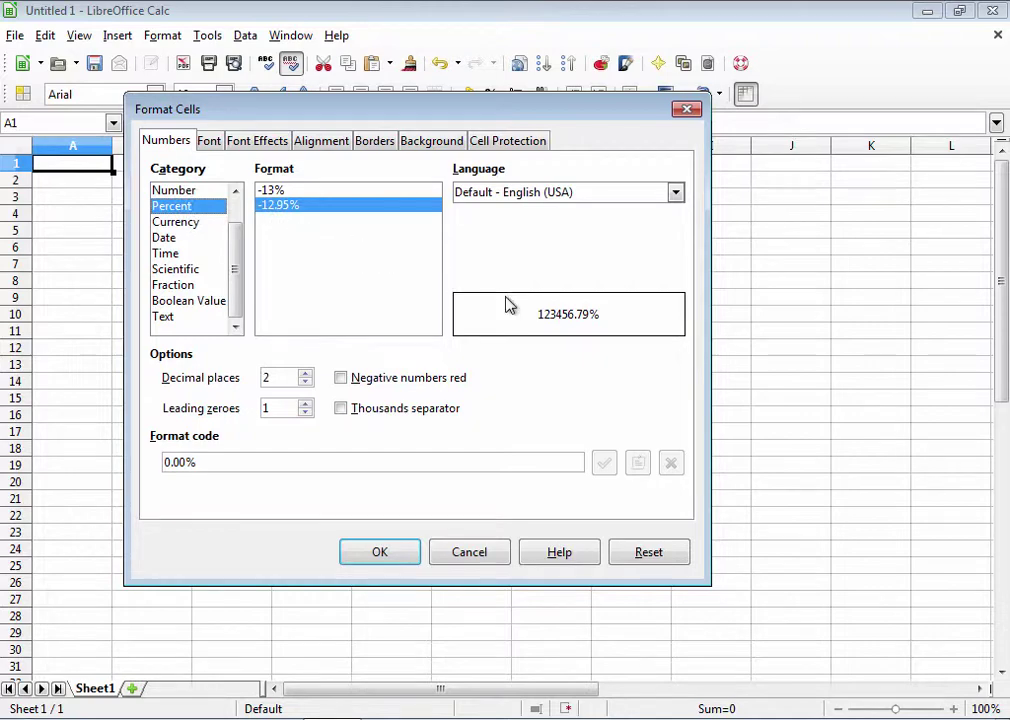
left_click(305, 373)
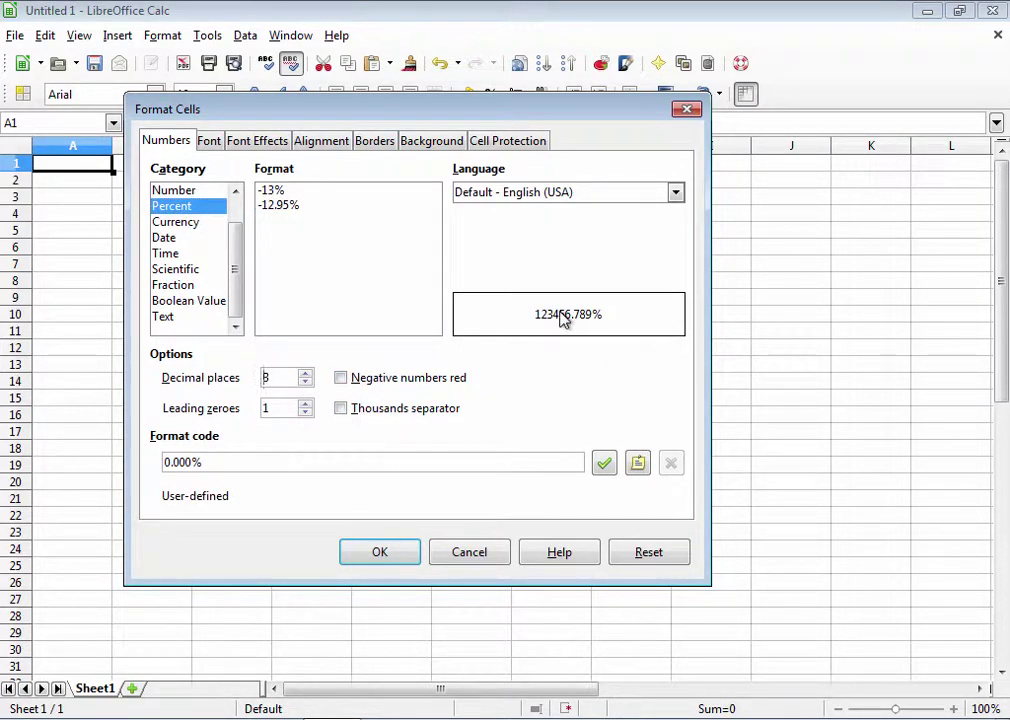
left_click(344, 409)
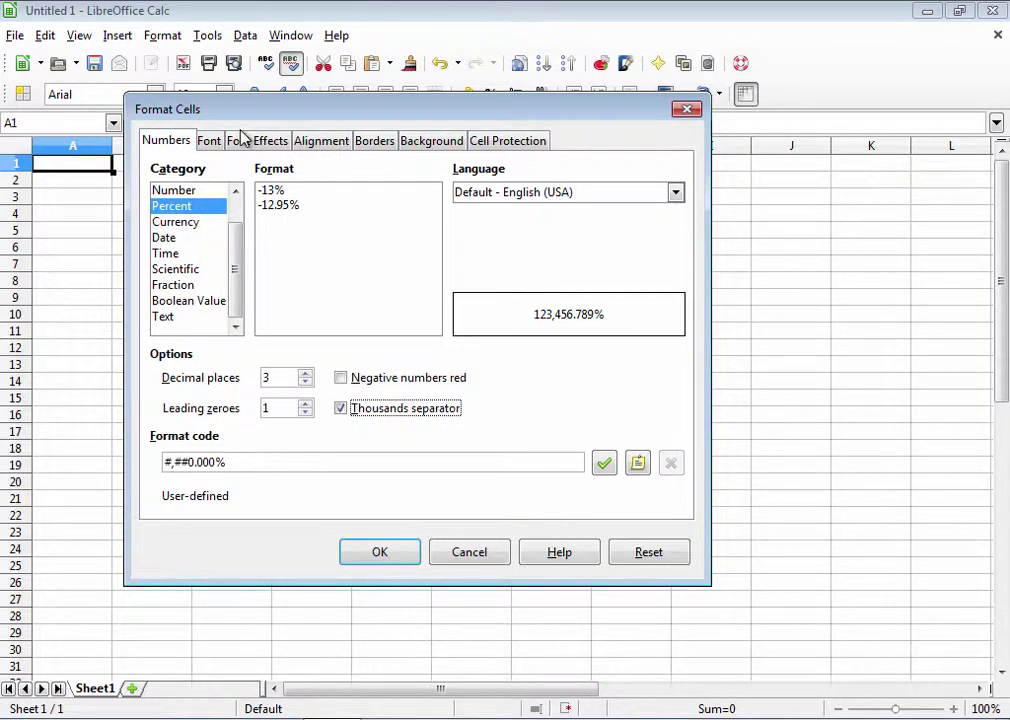
Switch the category to Currency and set the format language to English (UK)
left_click(188, 225)
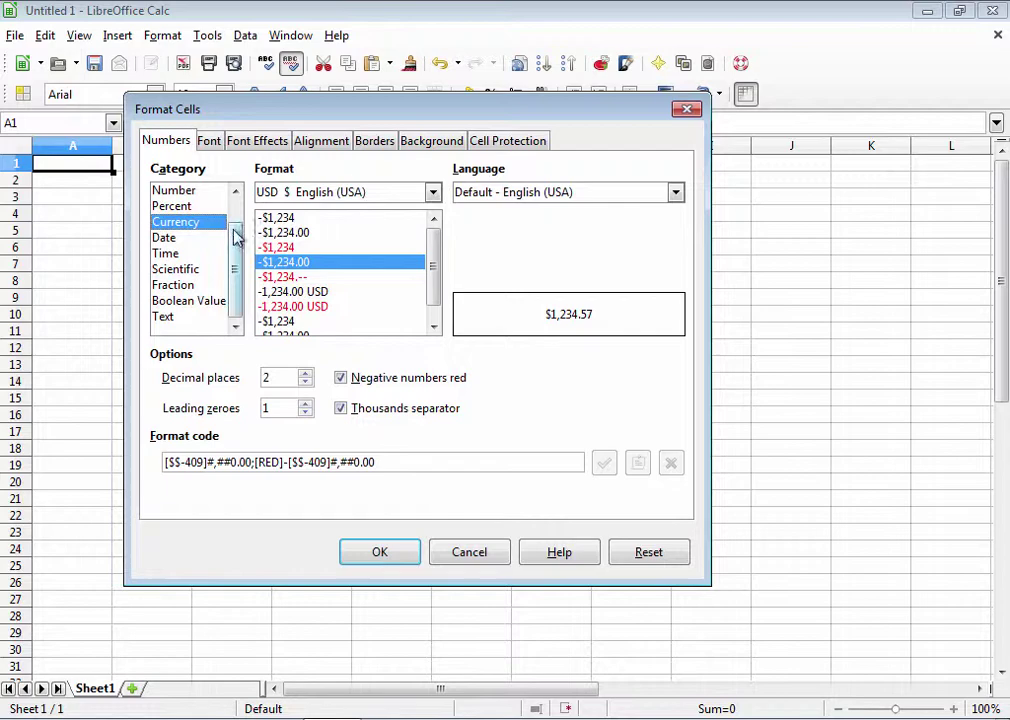
left_click(676, 196)
left_click(676, 211)
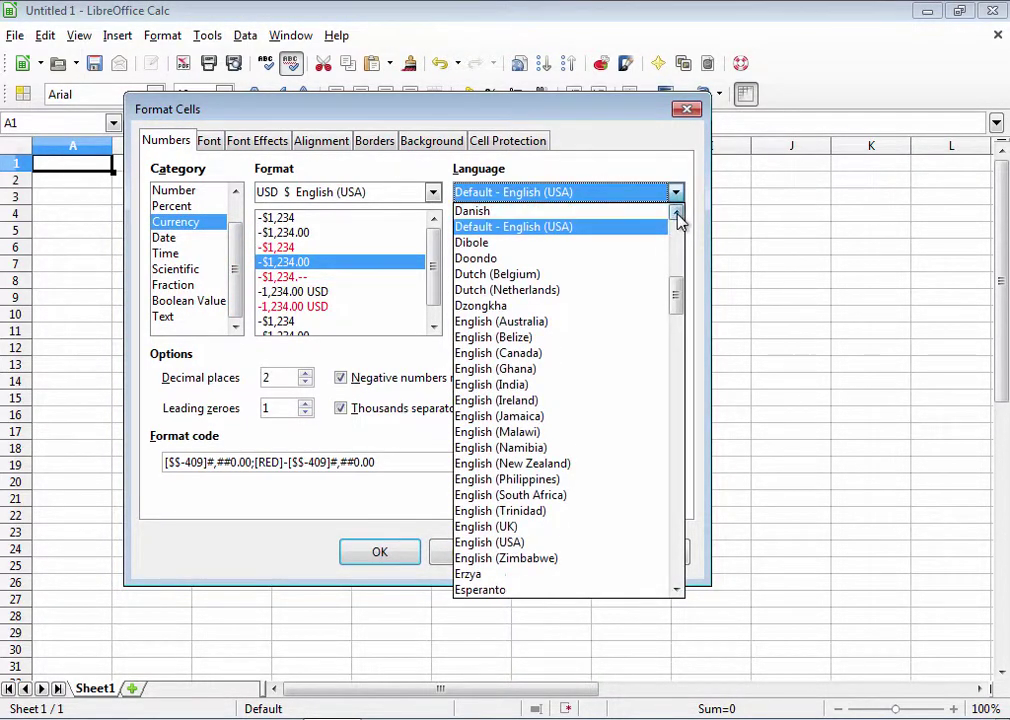
left_click(676, 211)
left_click(676, 211)
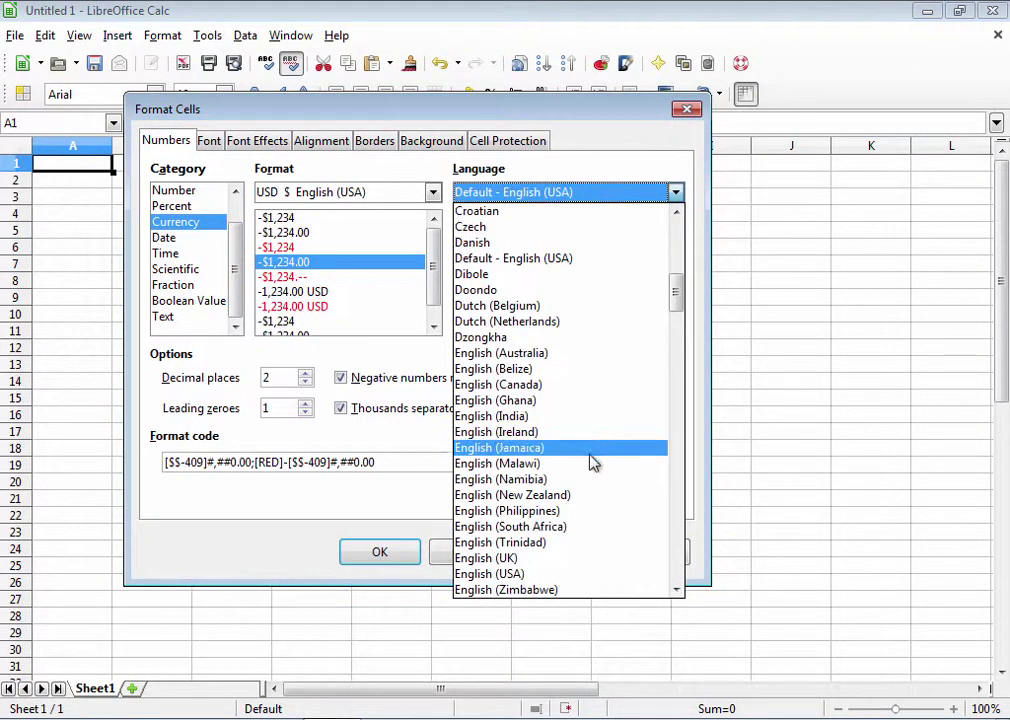
left_click(565, 566)
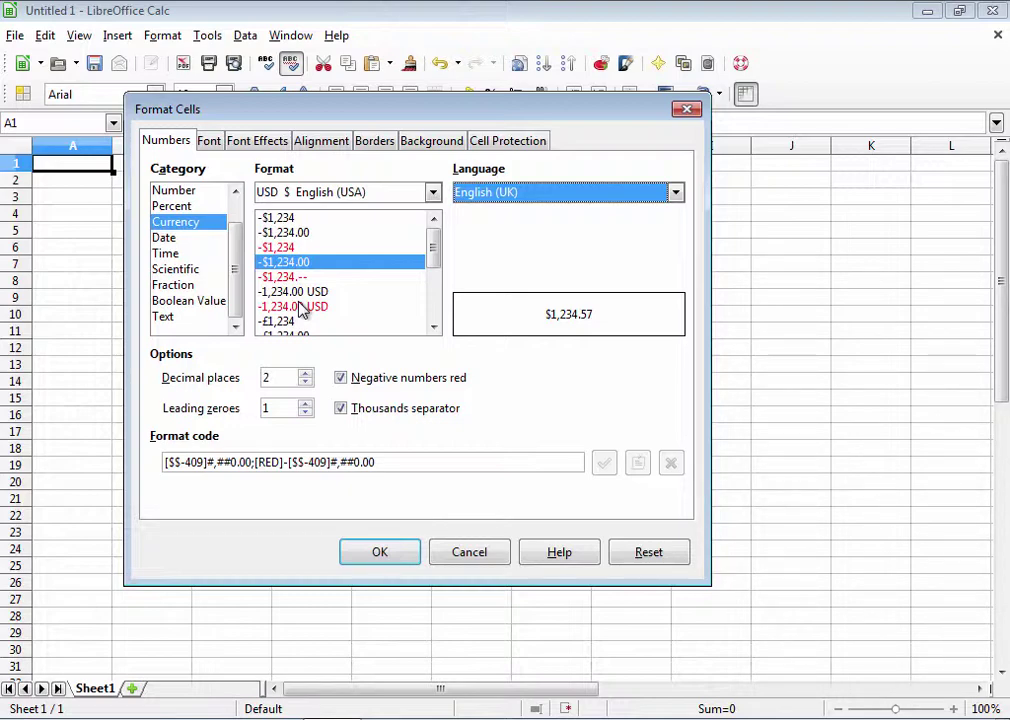
On the Font page, preview Arial Black, Batang, Browallia New and Calibri Light
left_click(209, 146)
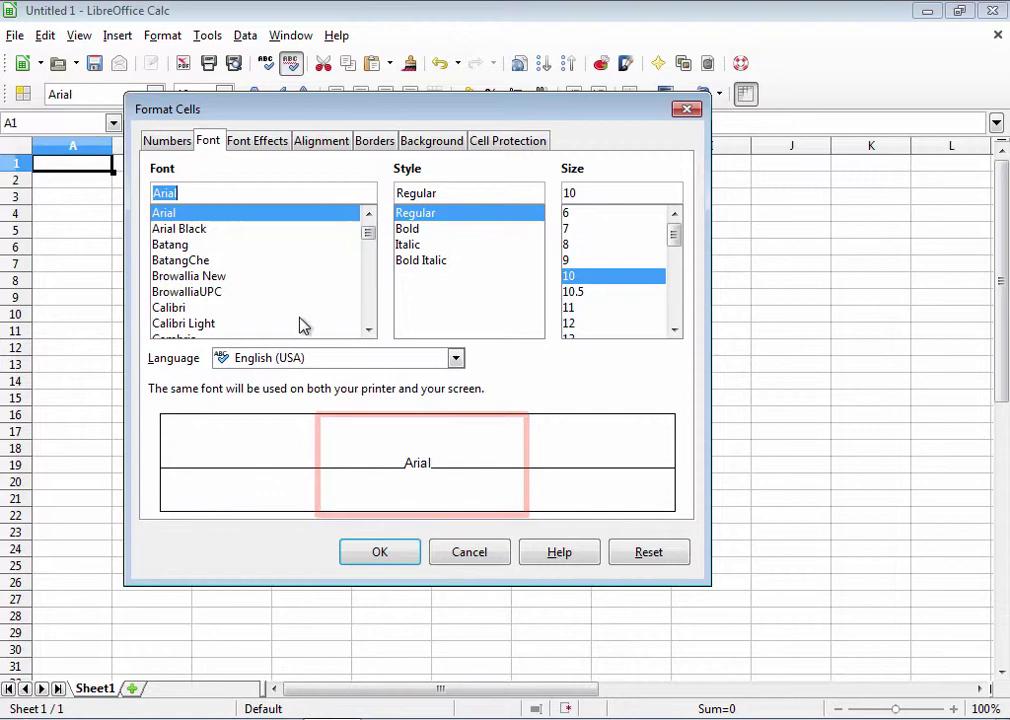
left_click(193, 230)
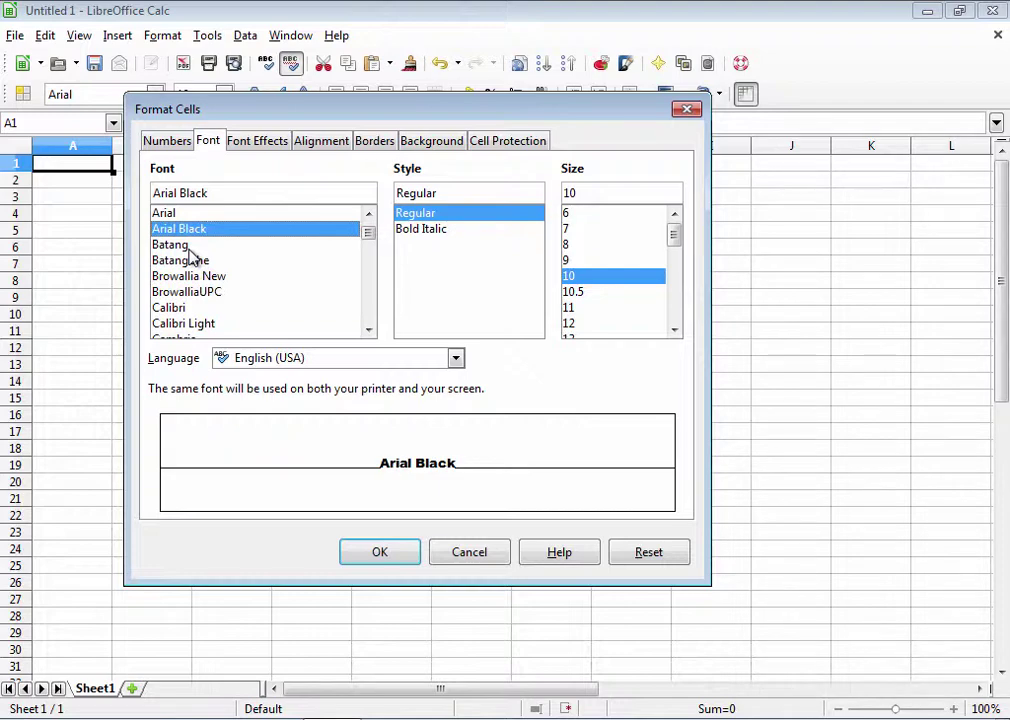
left_click(190, 249)
left_click(195, 278)
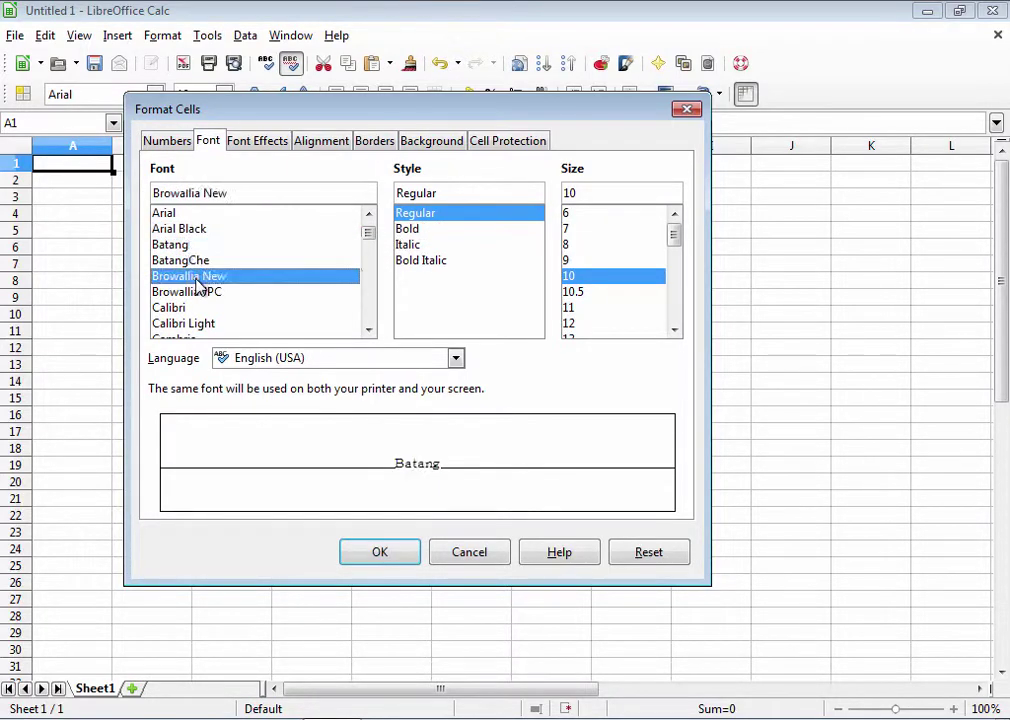
left_click(207, 323)
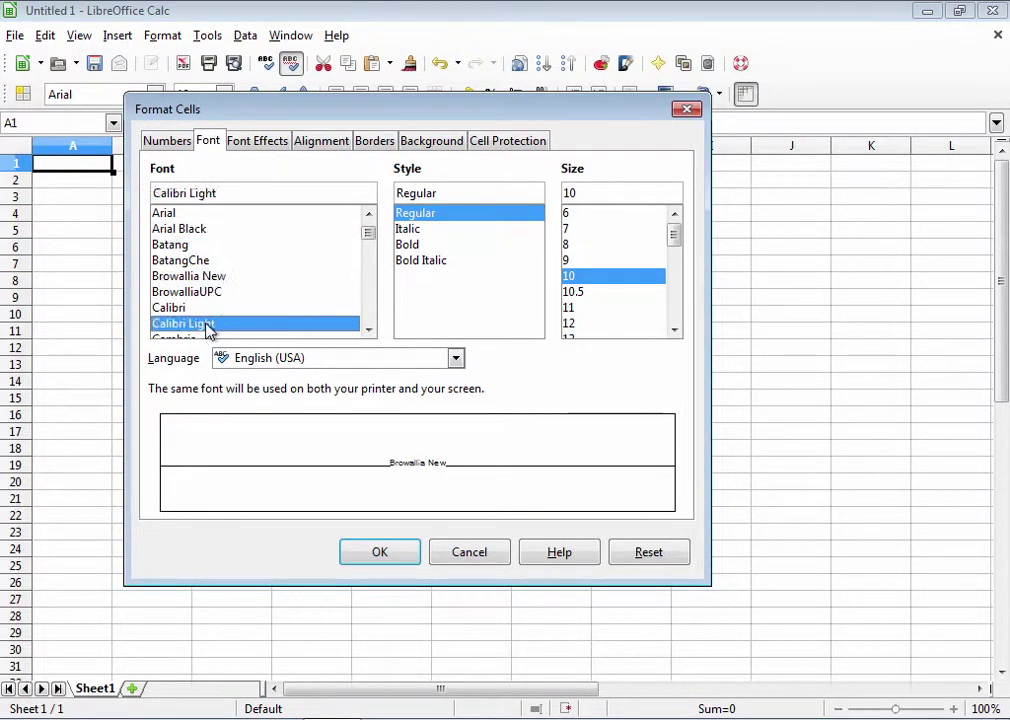
Set the font to Arial, style Bold, size 36
left_click(418, 247)
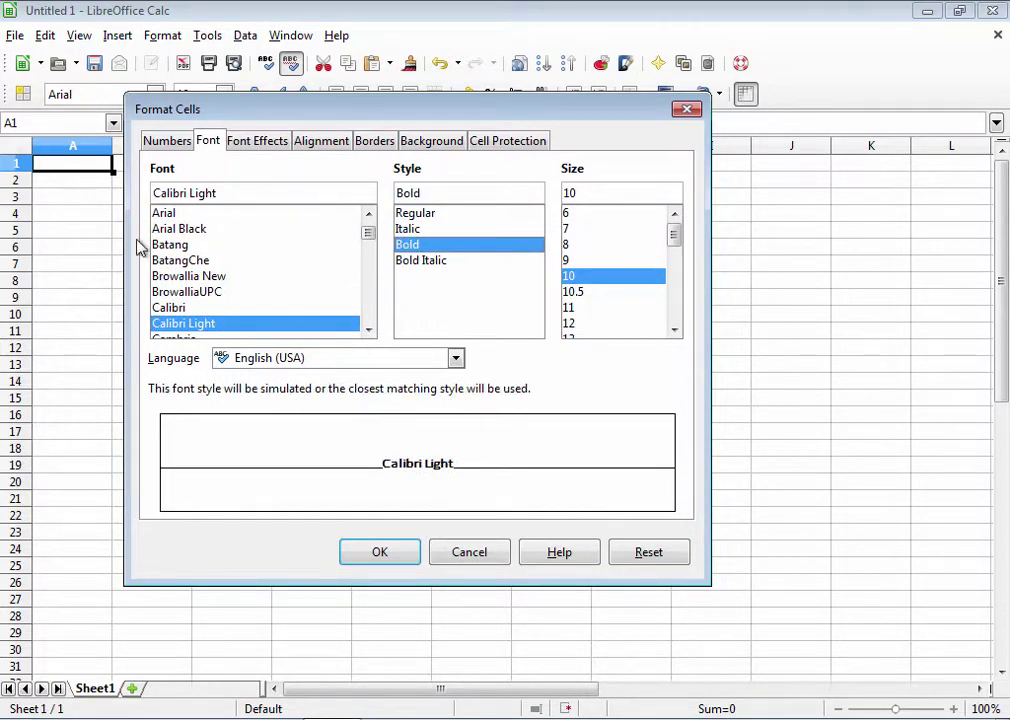
left_click(172, 215)
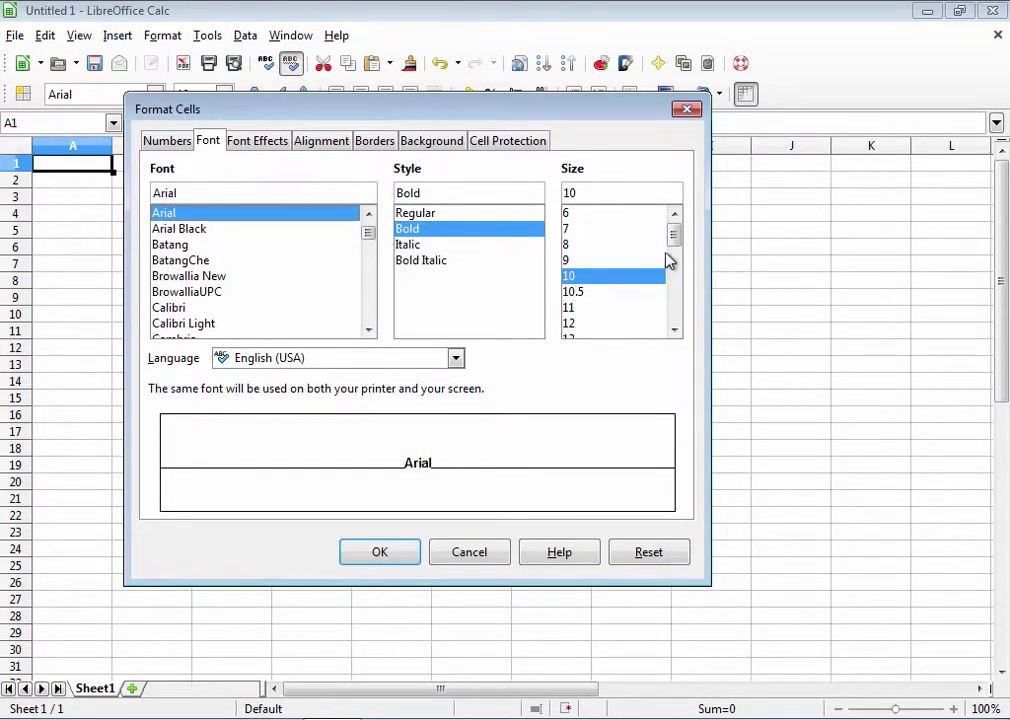
left_click_drag(675, 243, 672, 291)
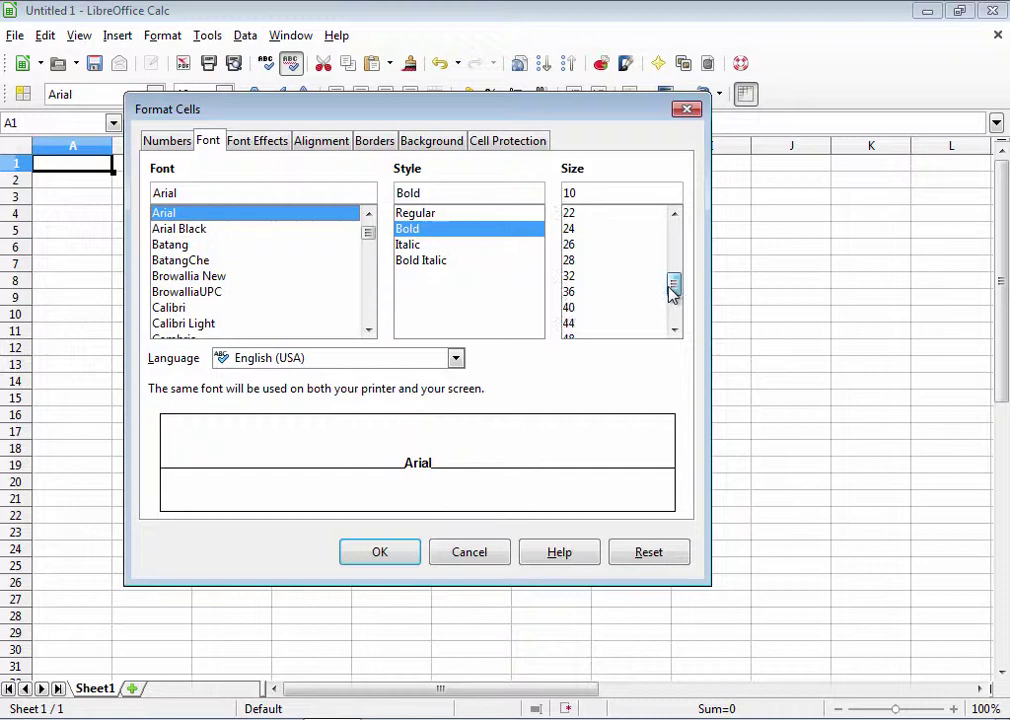
left_click(575, 292)
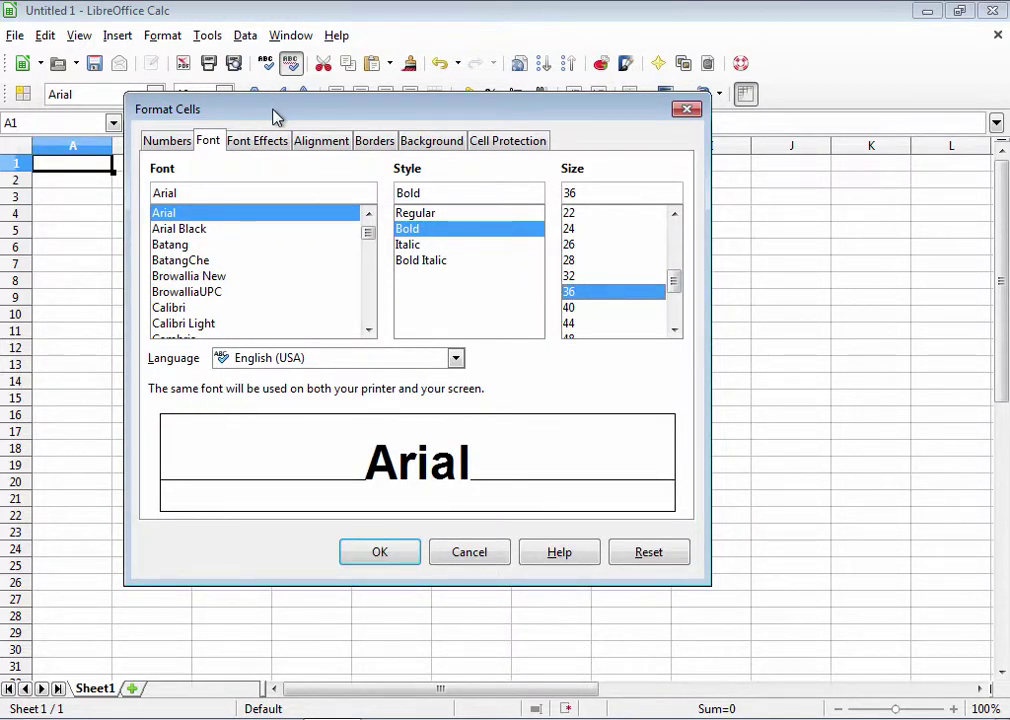
left_click(257, 141)
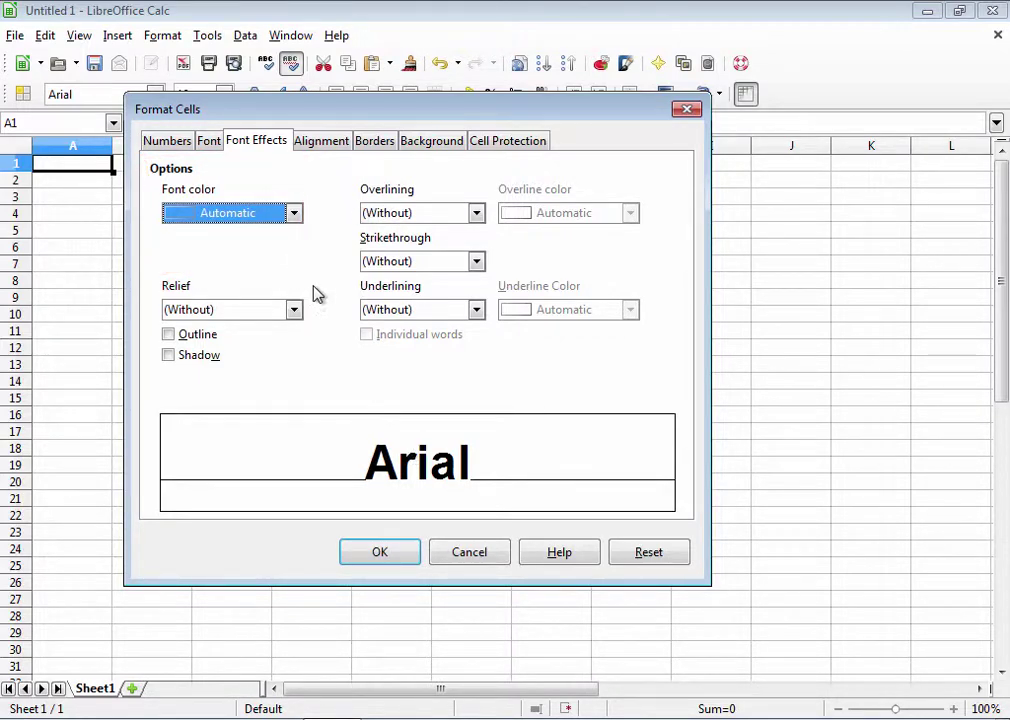
Try a Red font colour and an Embossed relief on the text
left_click(294, 213)
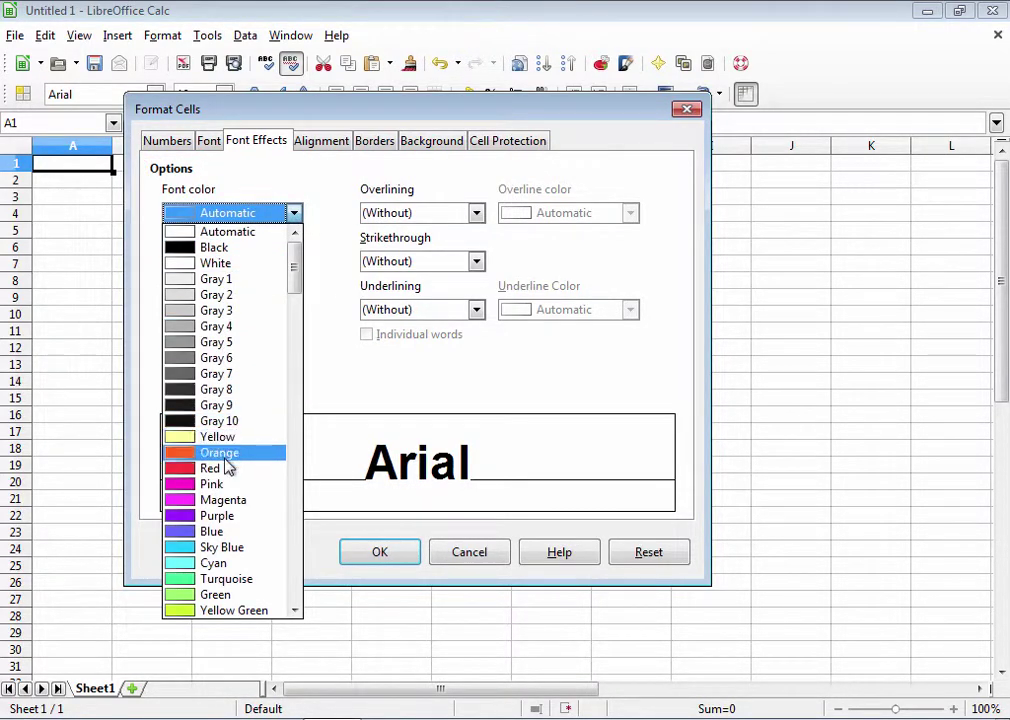
left_click(225, 469)
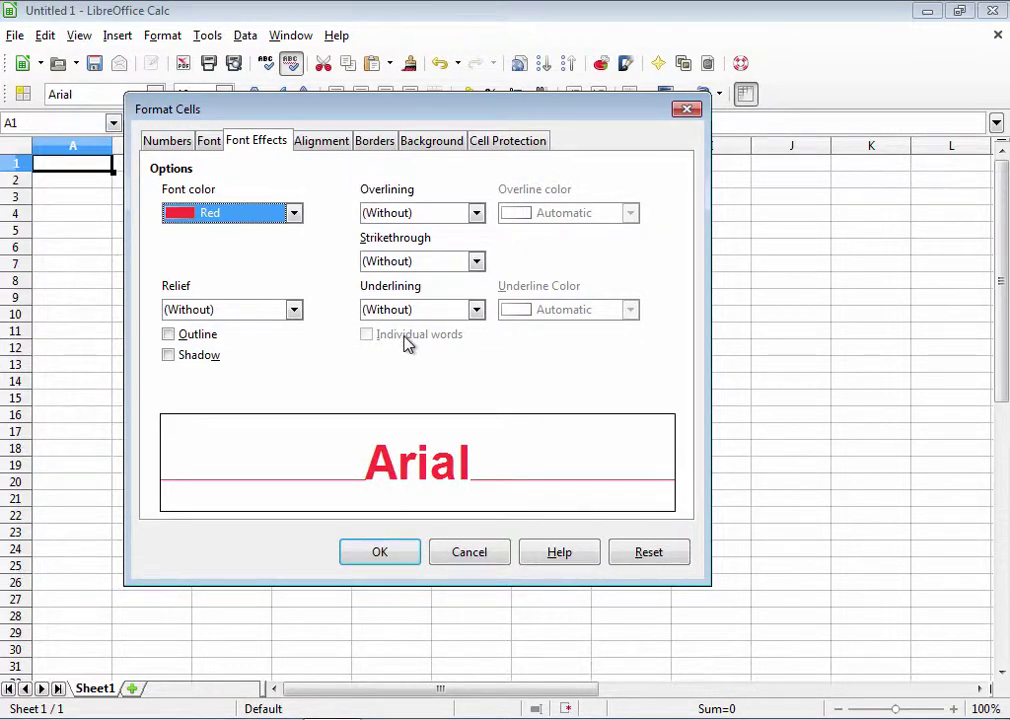
left_click(294, 310)
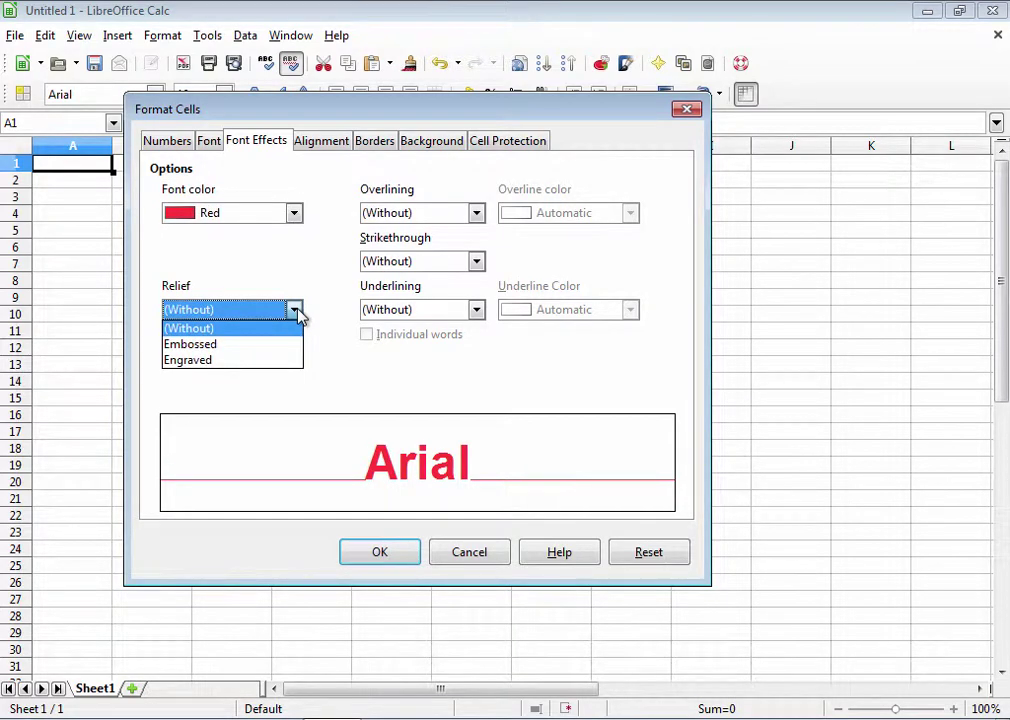
left_click(266, 344)
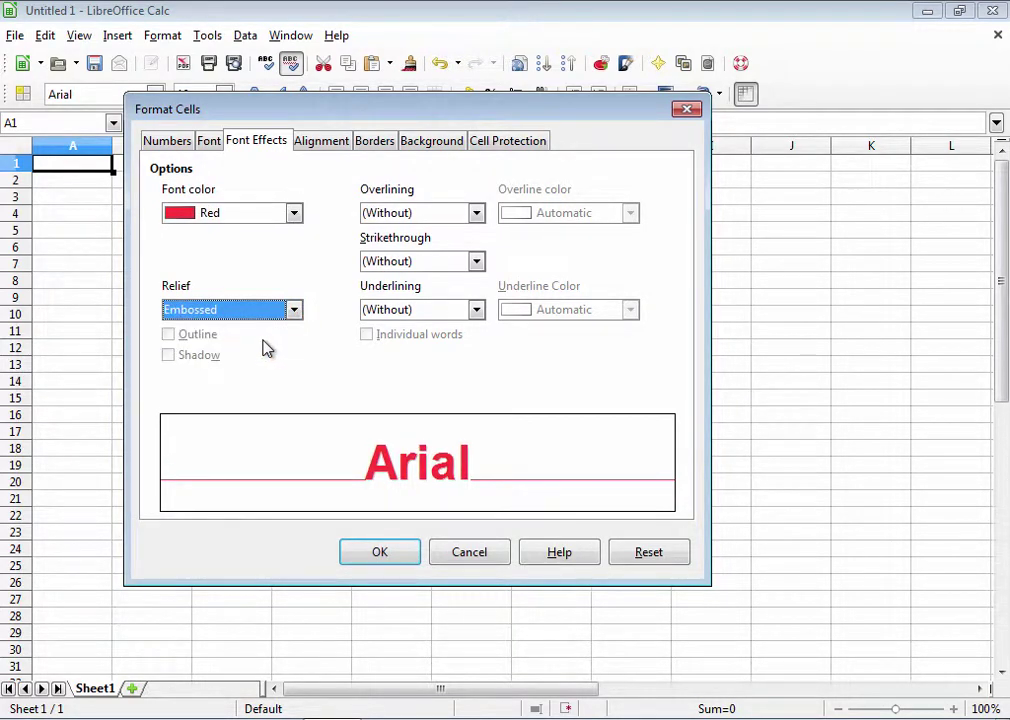
Set the font colour to Black, preview Engraved relief, then set relief to (Without)
left_click(294, 216)
left_click_drag(295, 311, 305, 250)
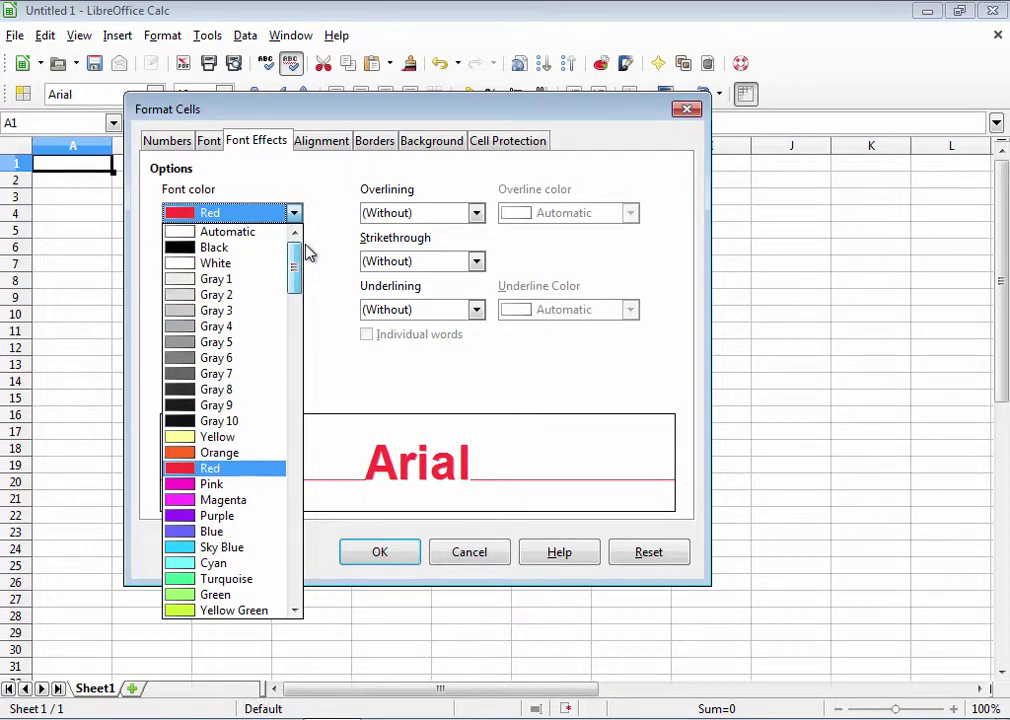
left_click(236, 250)
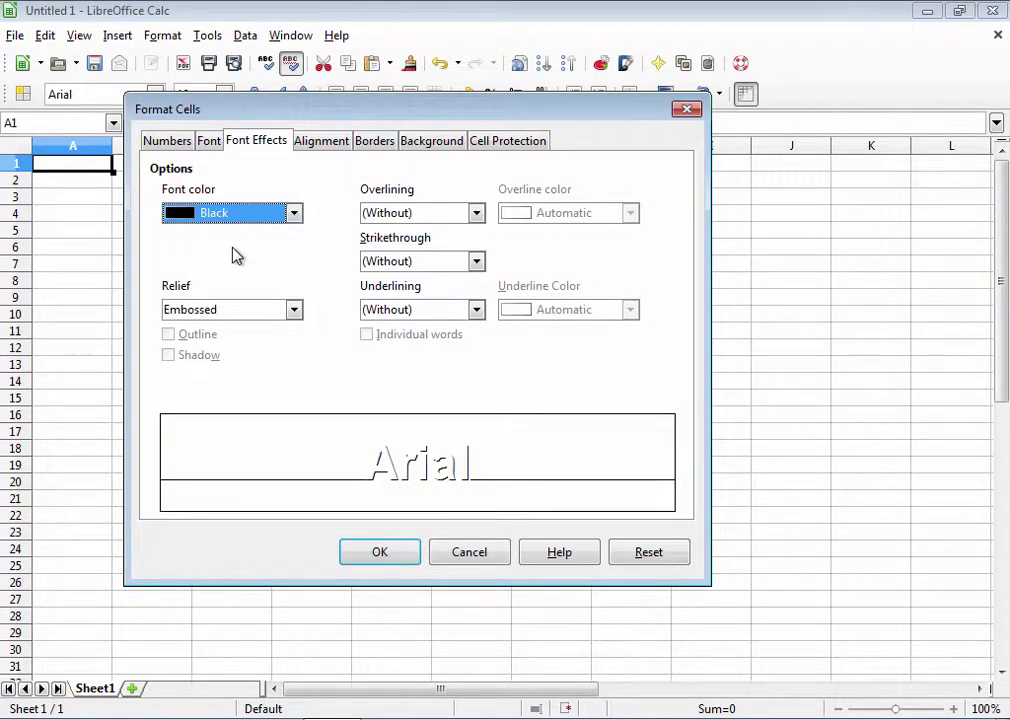
left_click(295, 311)
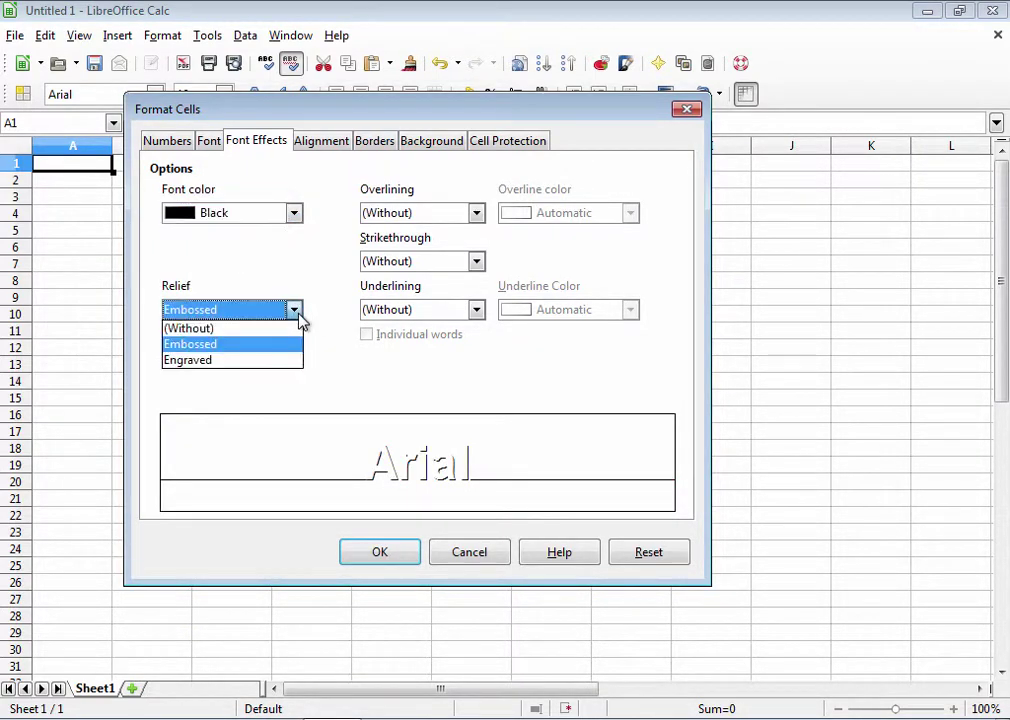
left_click(255, 362)
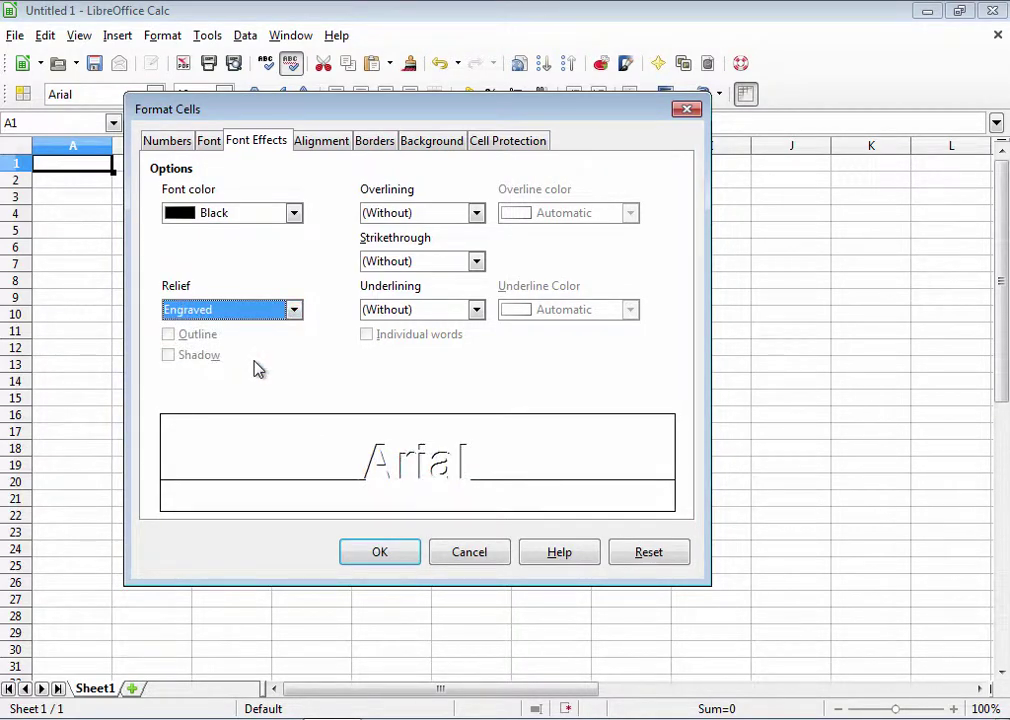
left_click(295, 311)
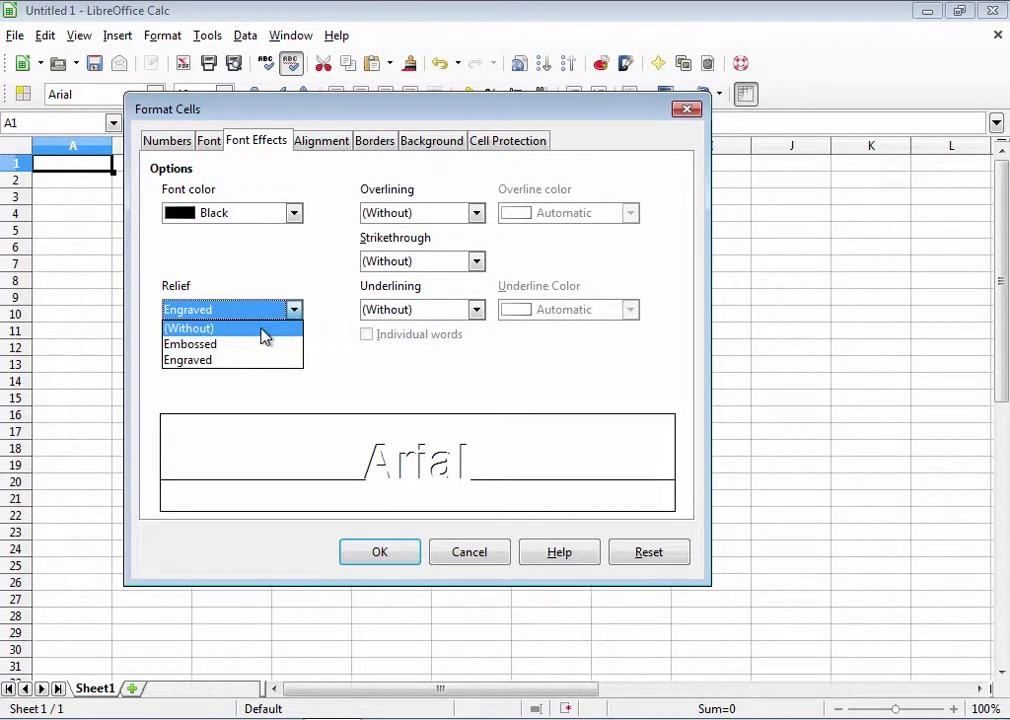
left_click(263, 331)
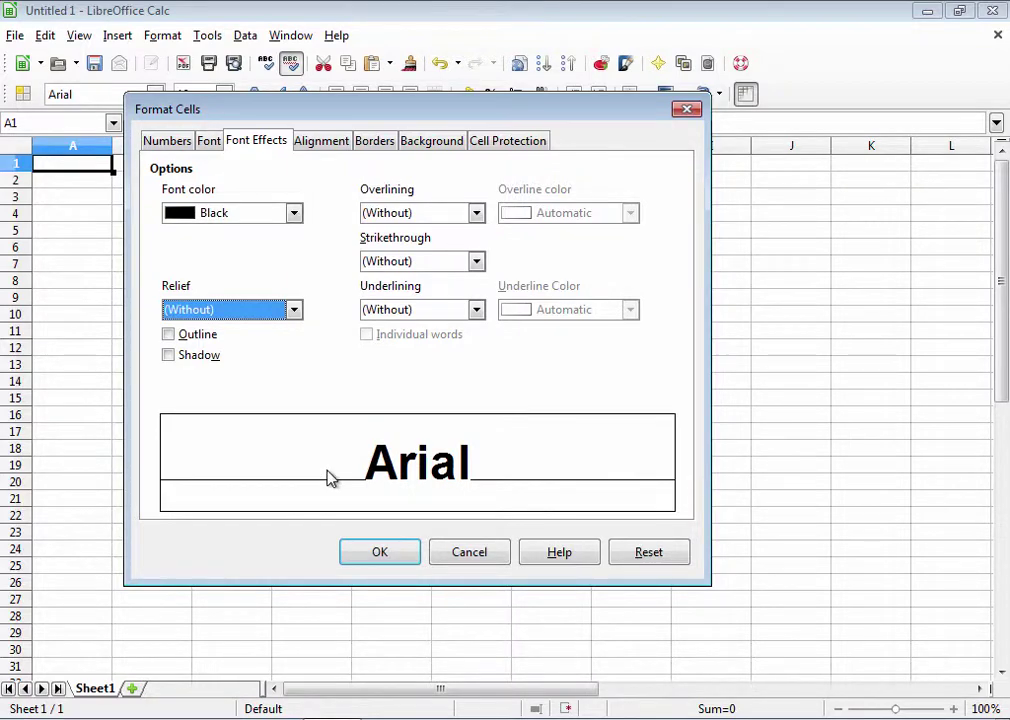
Add single overlining and single underlining, with Outline and Shadow switched back off
left_click(168, 336)
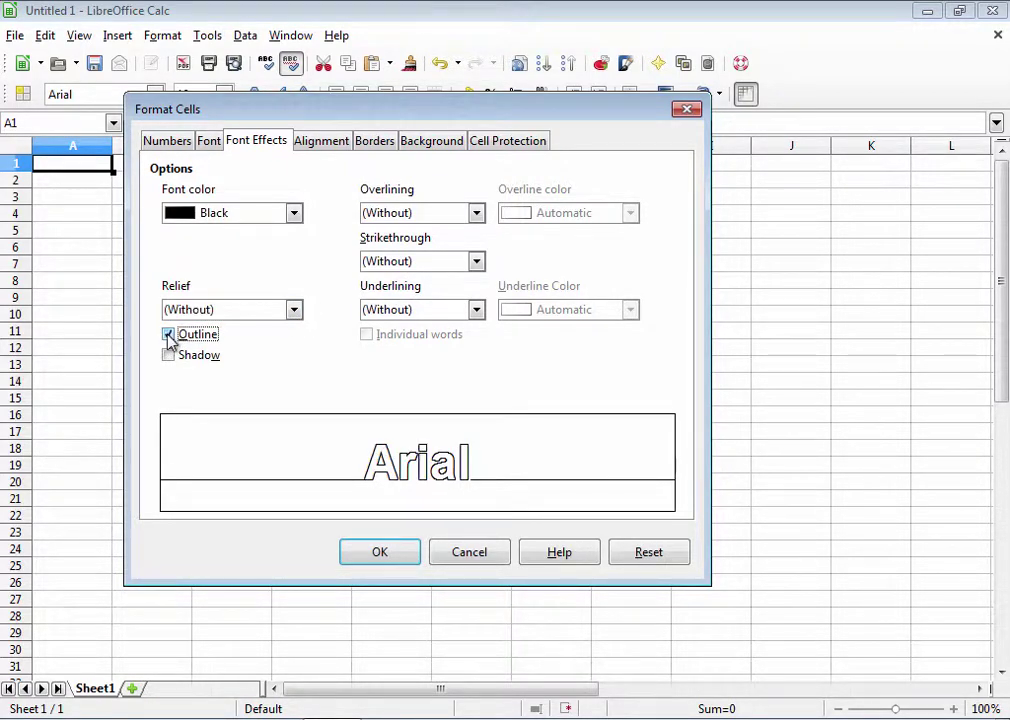
left_click(169, 357)
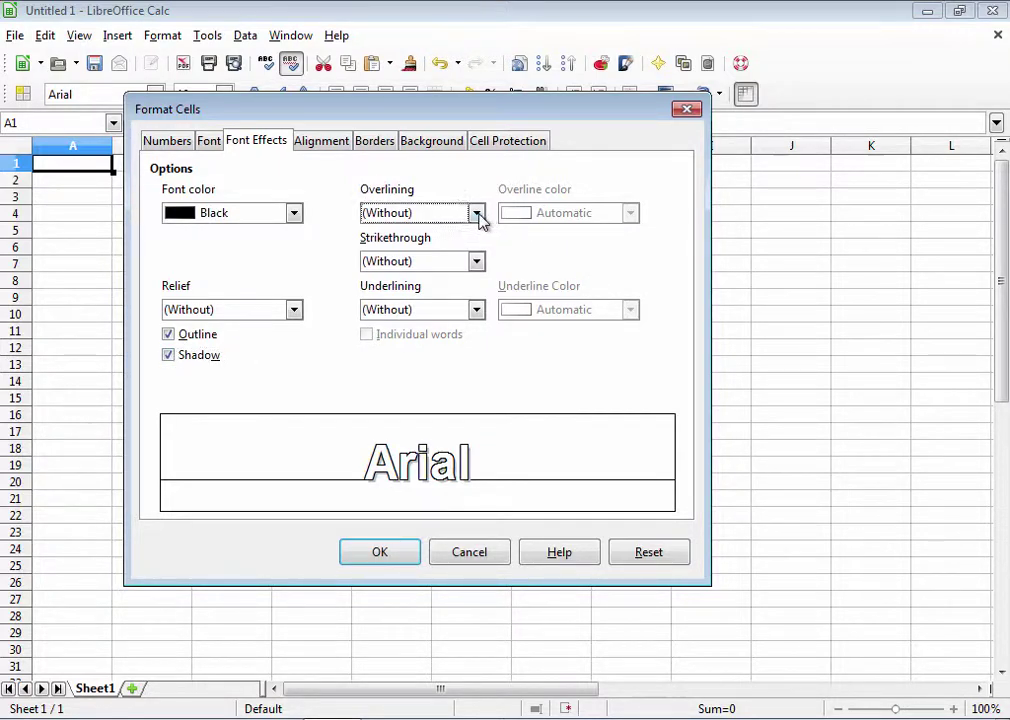
left_click(478, 214)
left_click(457, 248)
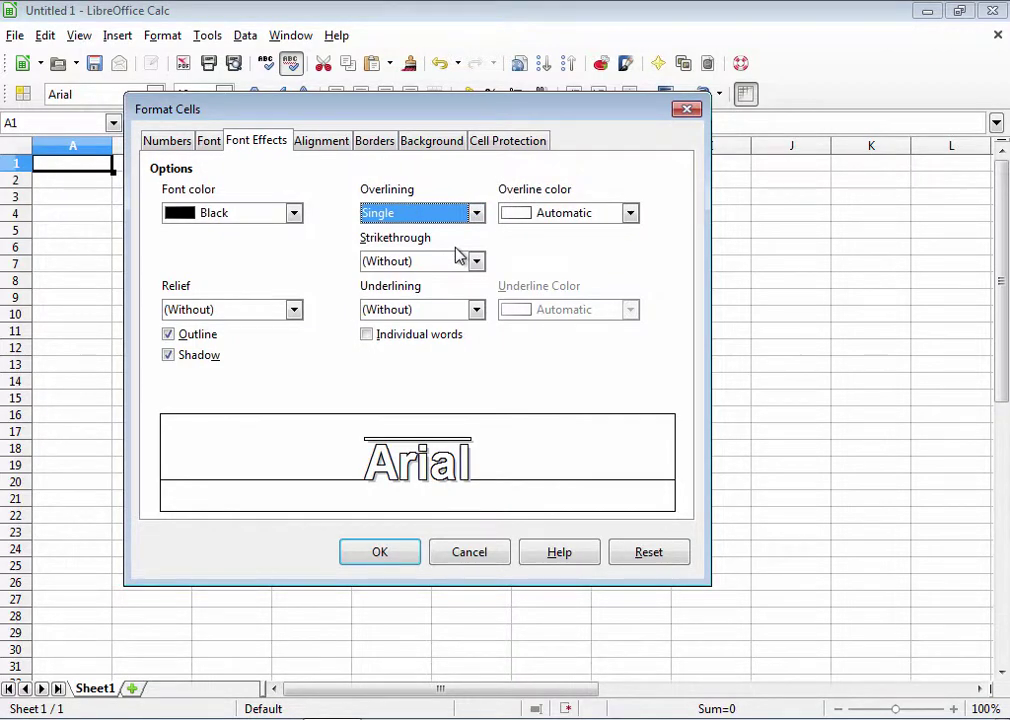
left_click(168, 355)
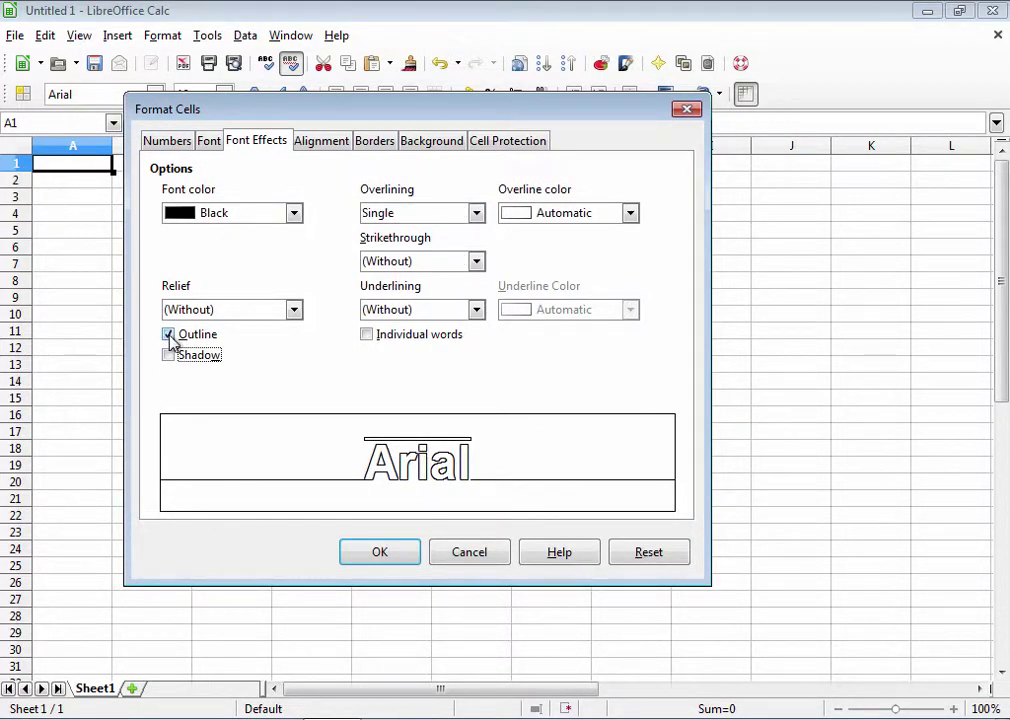
left_click(168, 336)
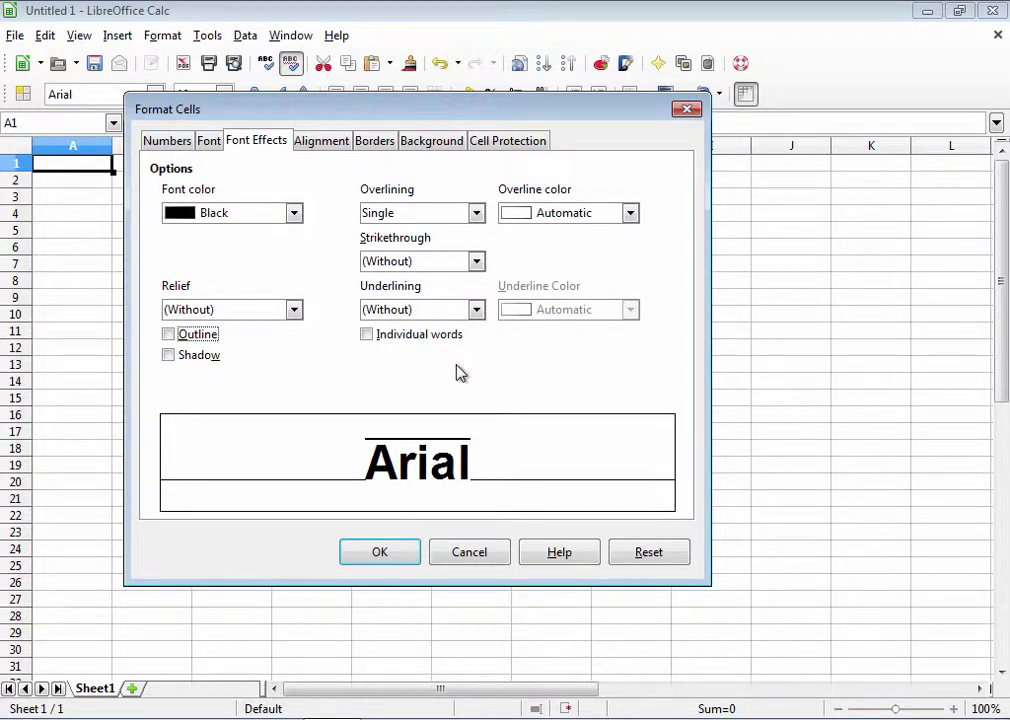
left_click(470, 312)
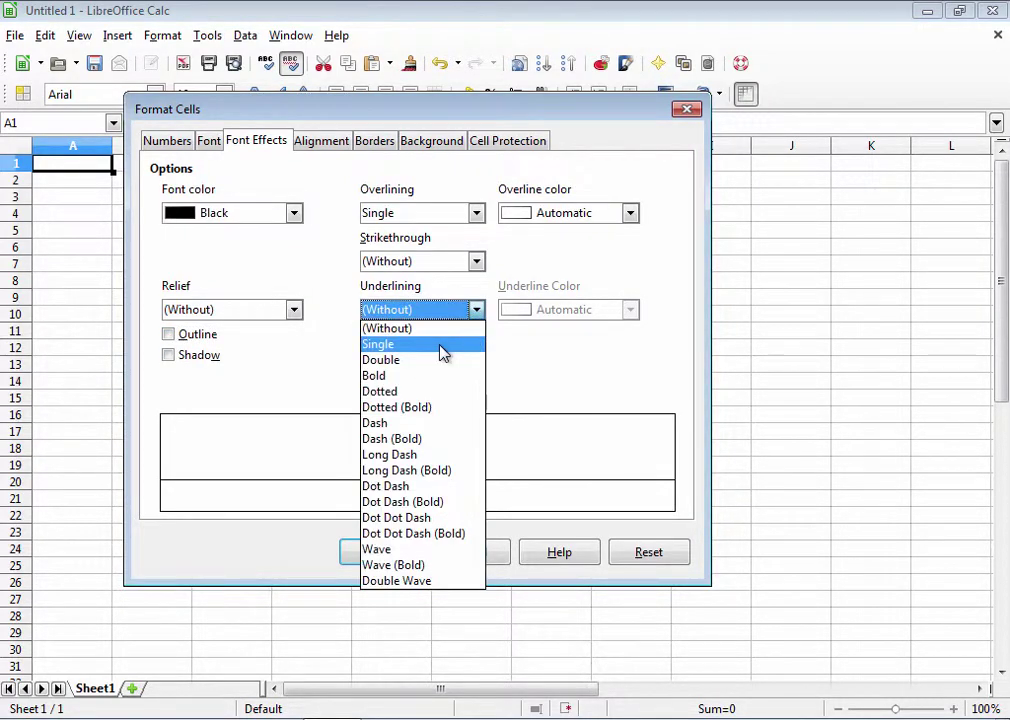
left_click(442, 346)
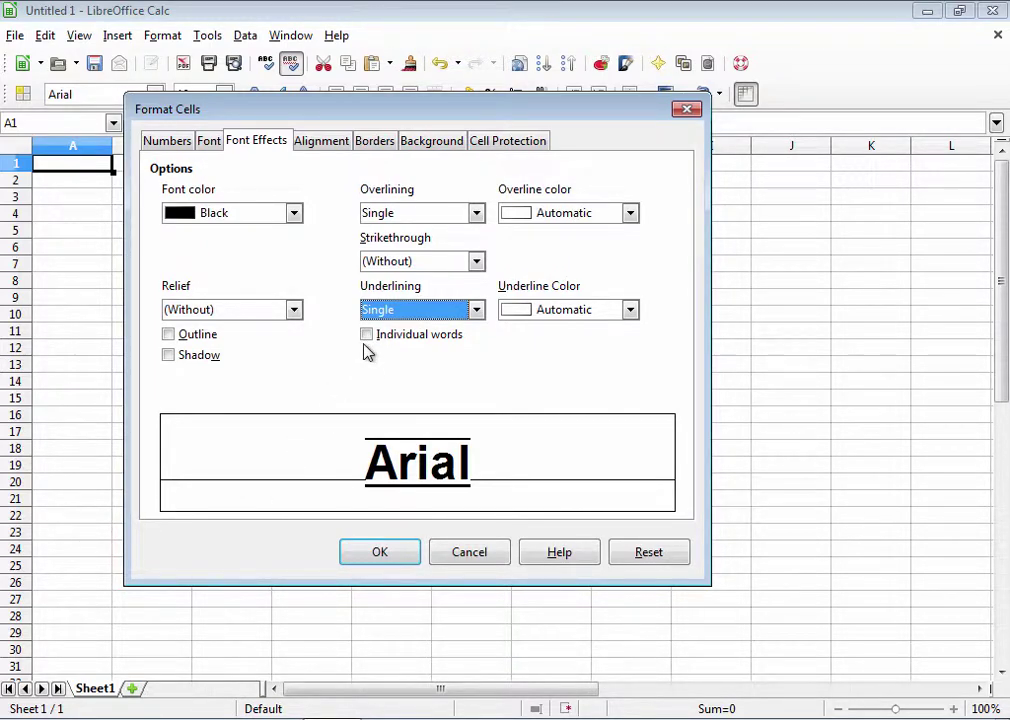
On the Alignment page, browse the Horizontal and Vertical alignment lists, leaving Horizontal at Default
left_click(336, 143)
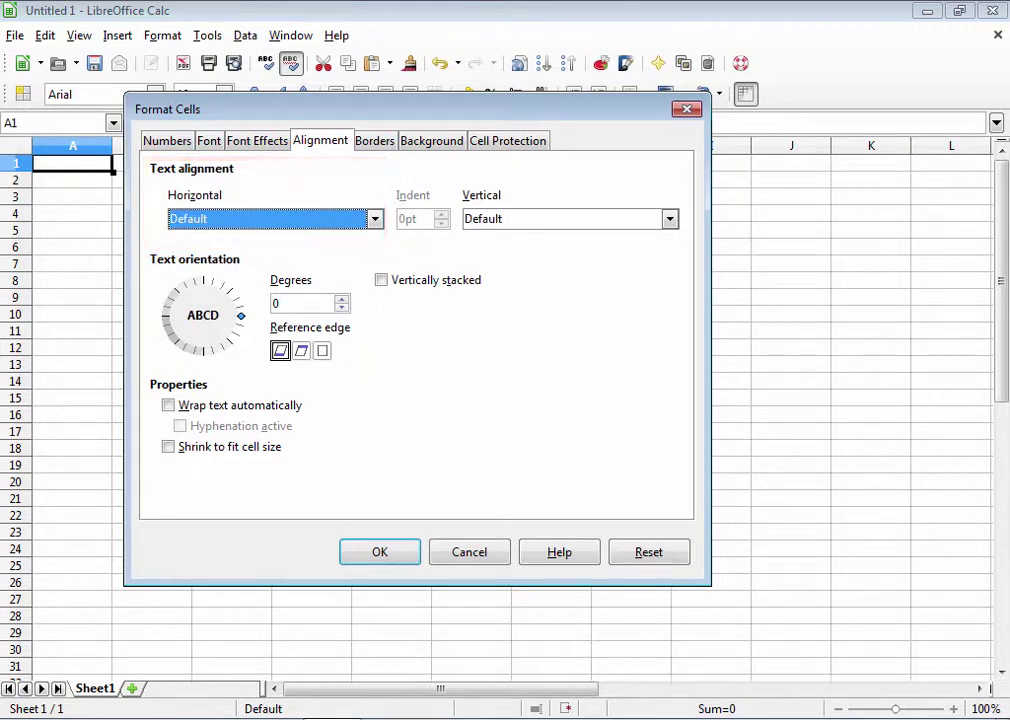
left_click(375, 220)
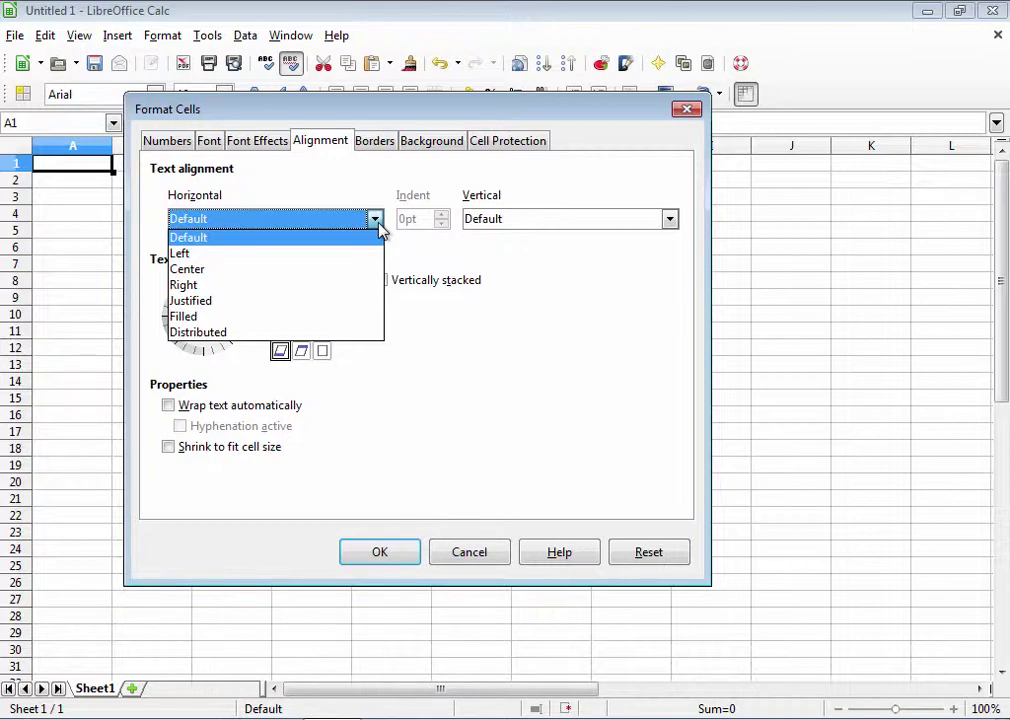
left_click(380, 228)
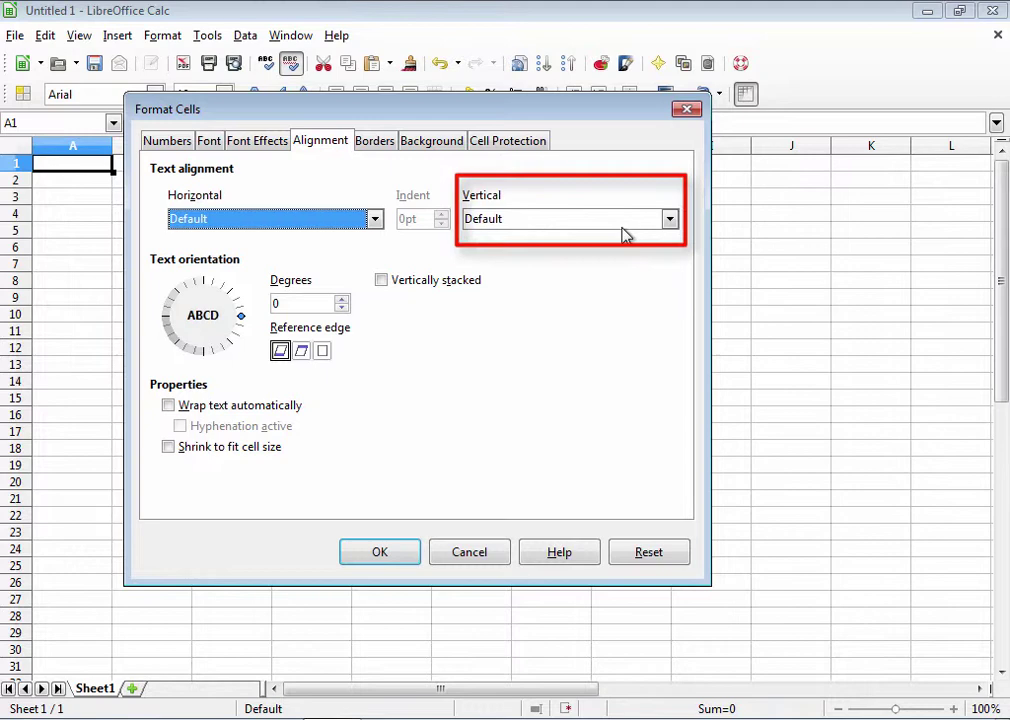
left_click(670, 220)
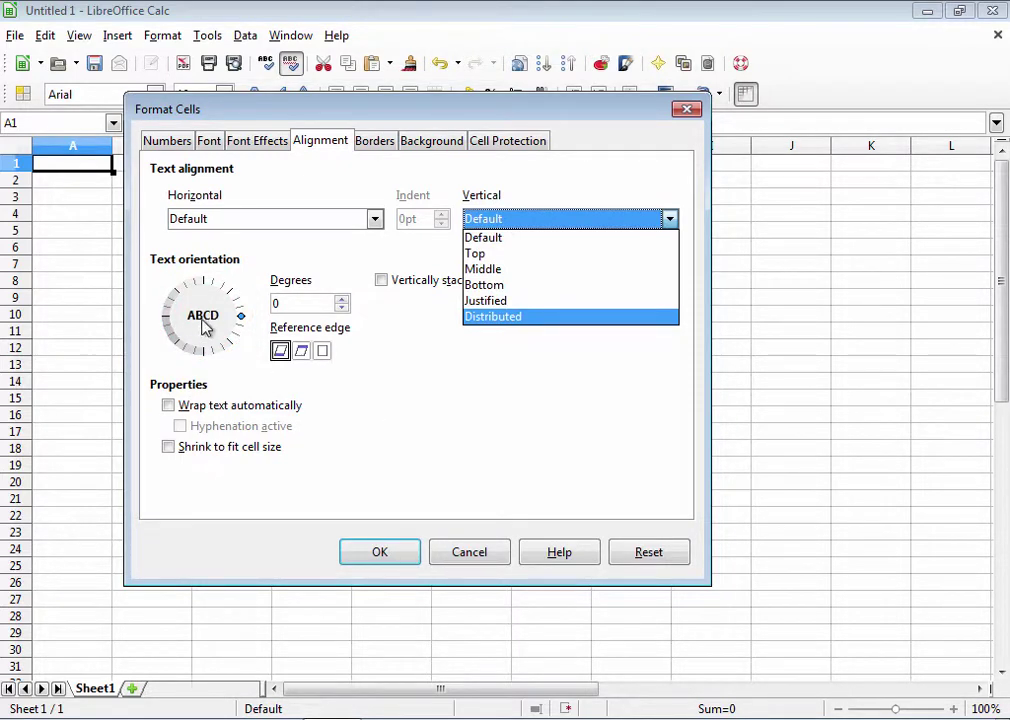
Keep vertical alignment at Default, rotate text to 274 degrees, and enable Wrap text automatically
left_click(241, 320)
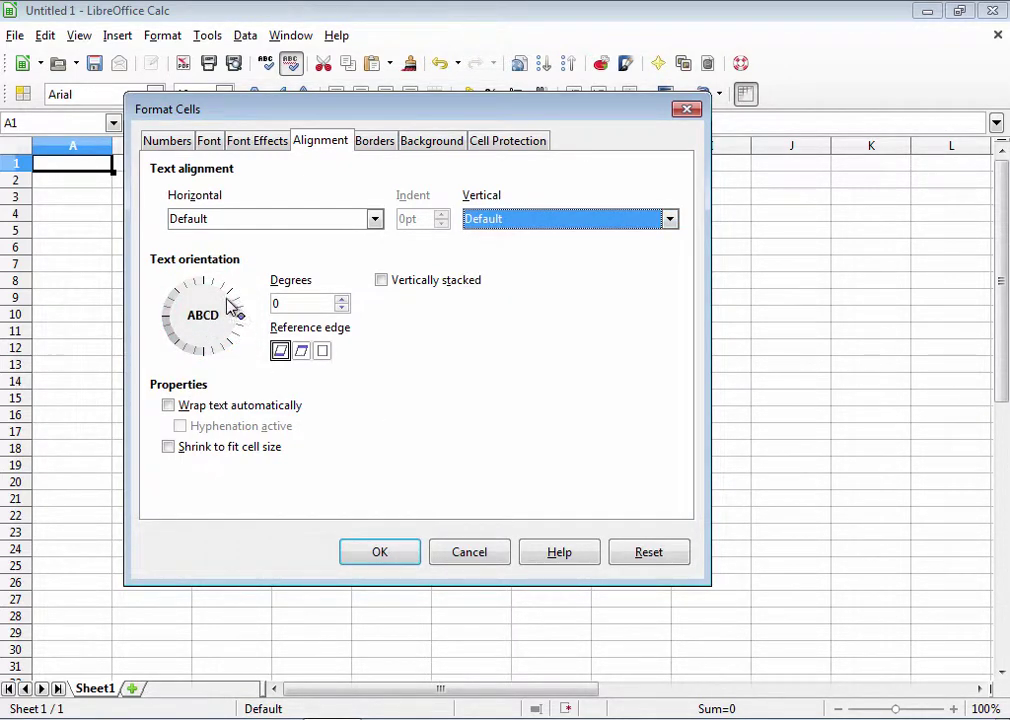
left_click(238, 300)
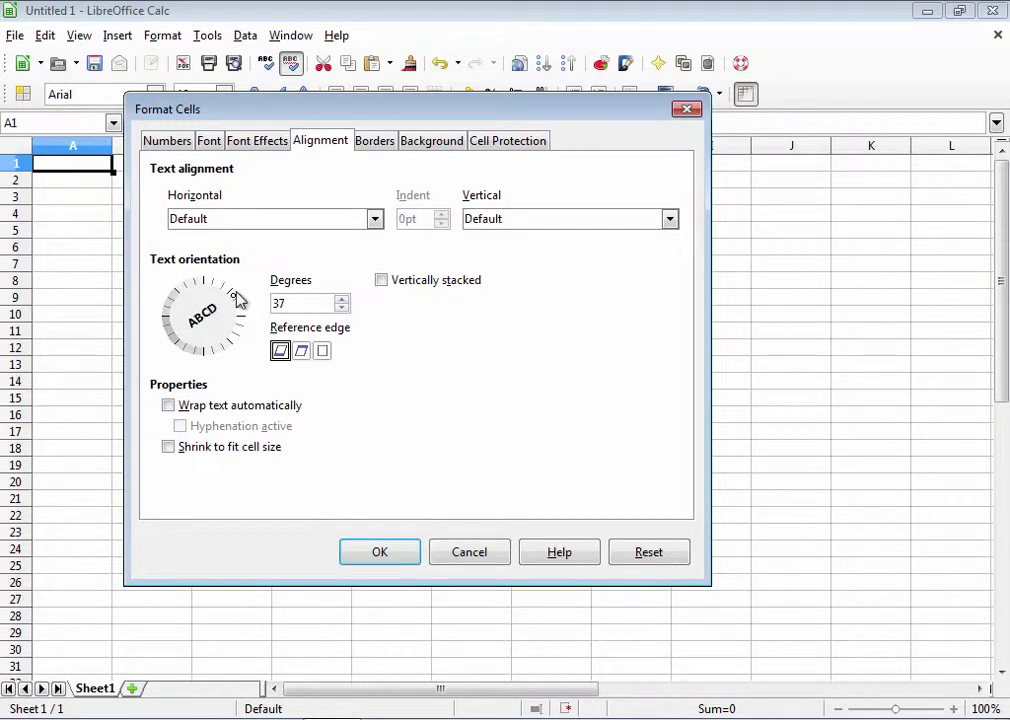
mouse_move(238, 300)
left_mouse_down()
mouse_move(208, 278)
mouse_move(243, 323)
mouse_move(210, 367)
left_mouse_up()
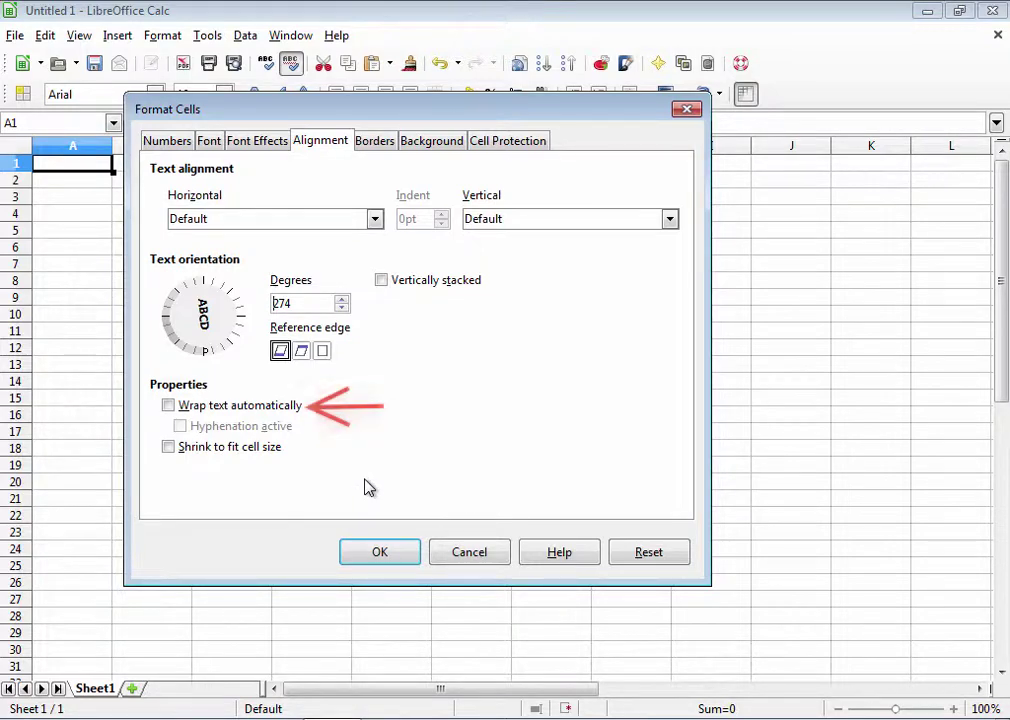
left_click(169, 406)
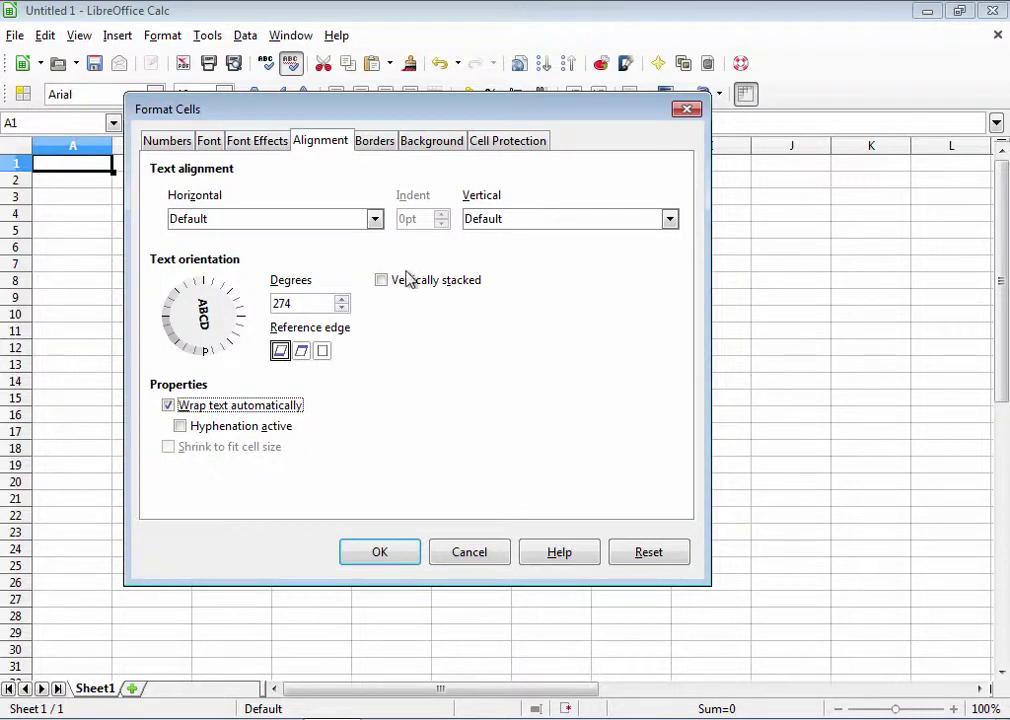
On the Borders page, apply the outer-frame preset and select the left edge in the preview
left_click(382, 143)
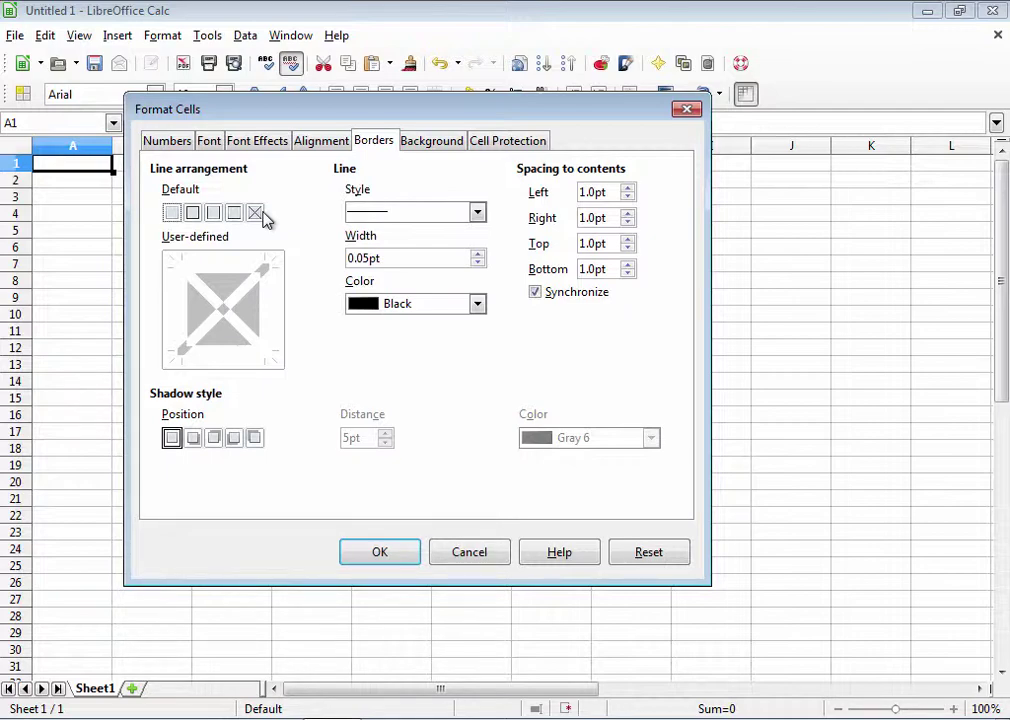
left_click(192, 212)
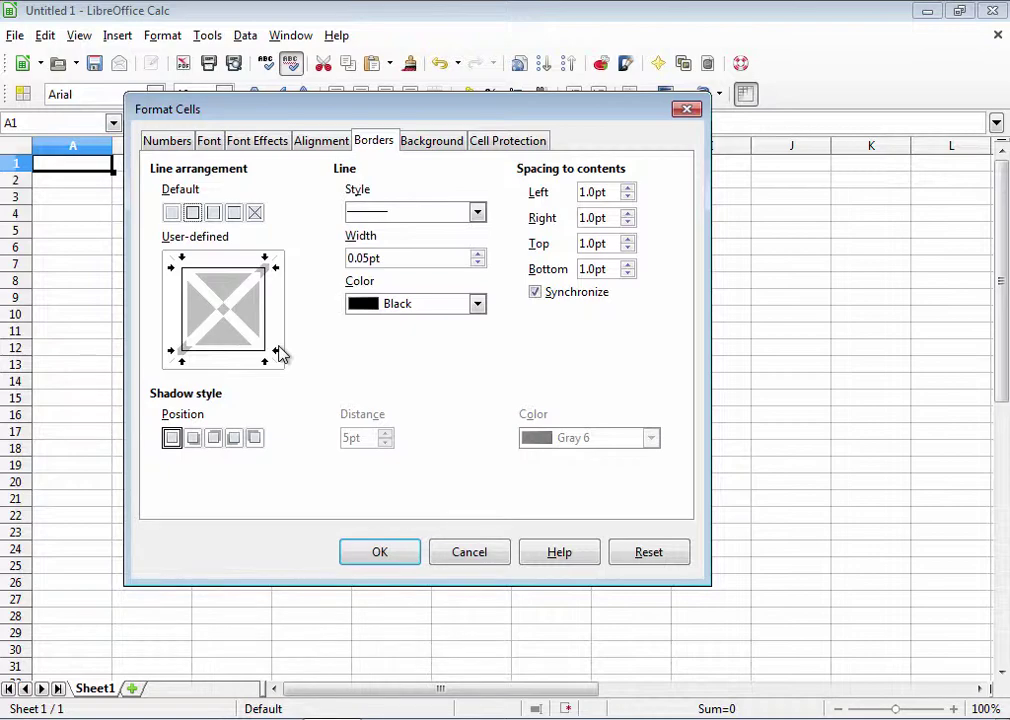
left_click(185, 330)
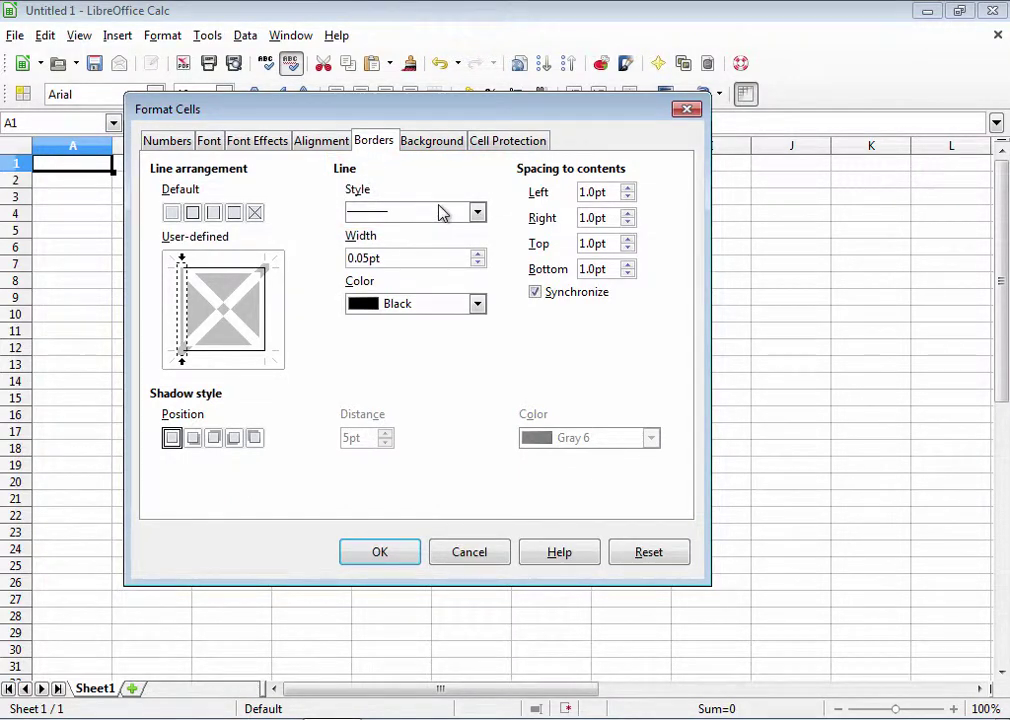
Keep the thin solid border style, set its width to 0.10pt, and colour it Green 4
left_click(478, 214)
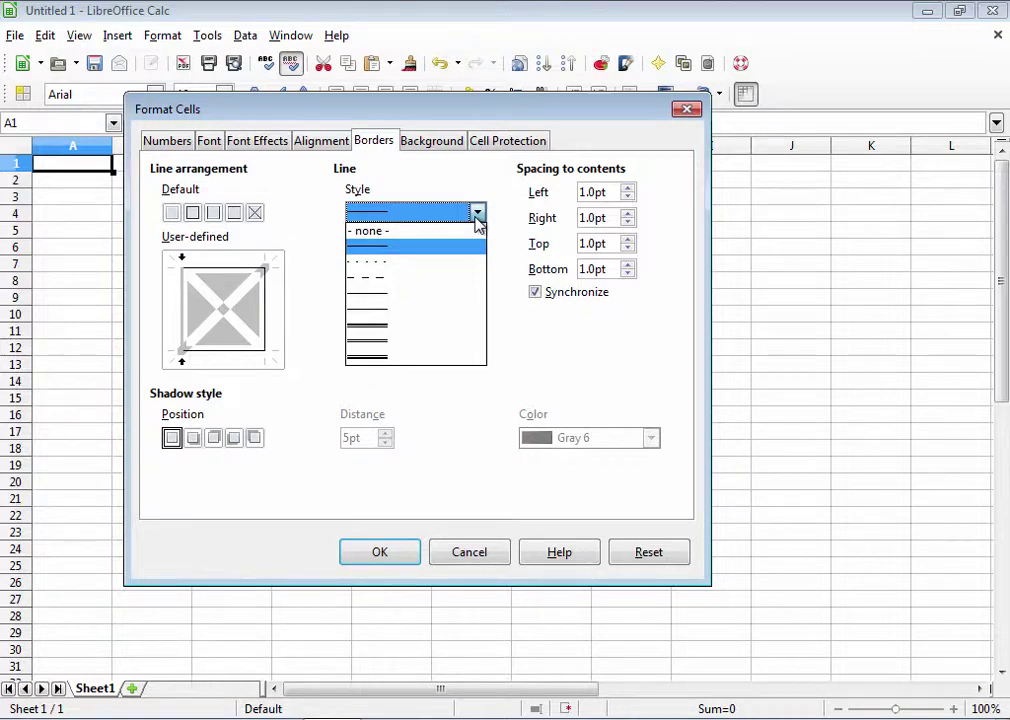
left_click(536, 354)
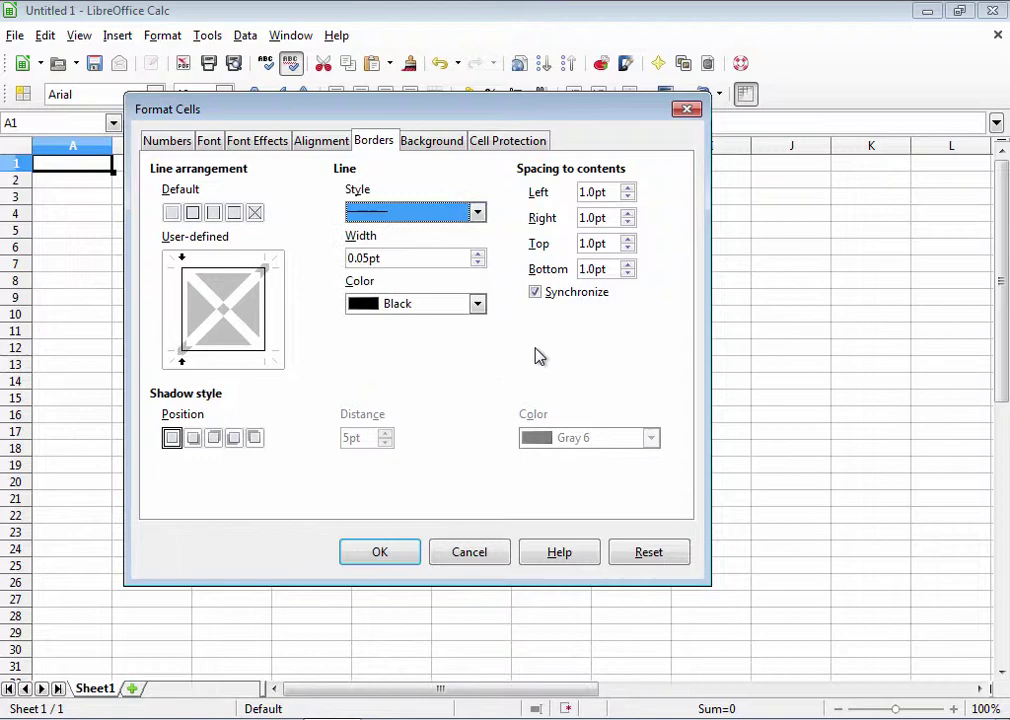
left_click(478, 256)
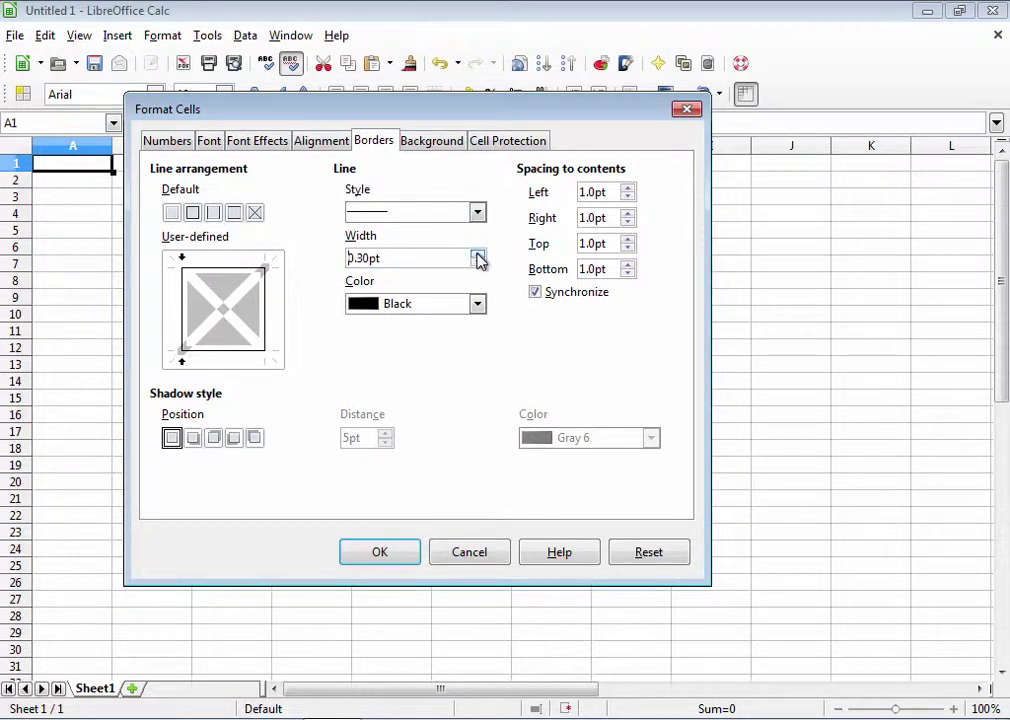
left_click(373, 257)
key("BackSpace")
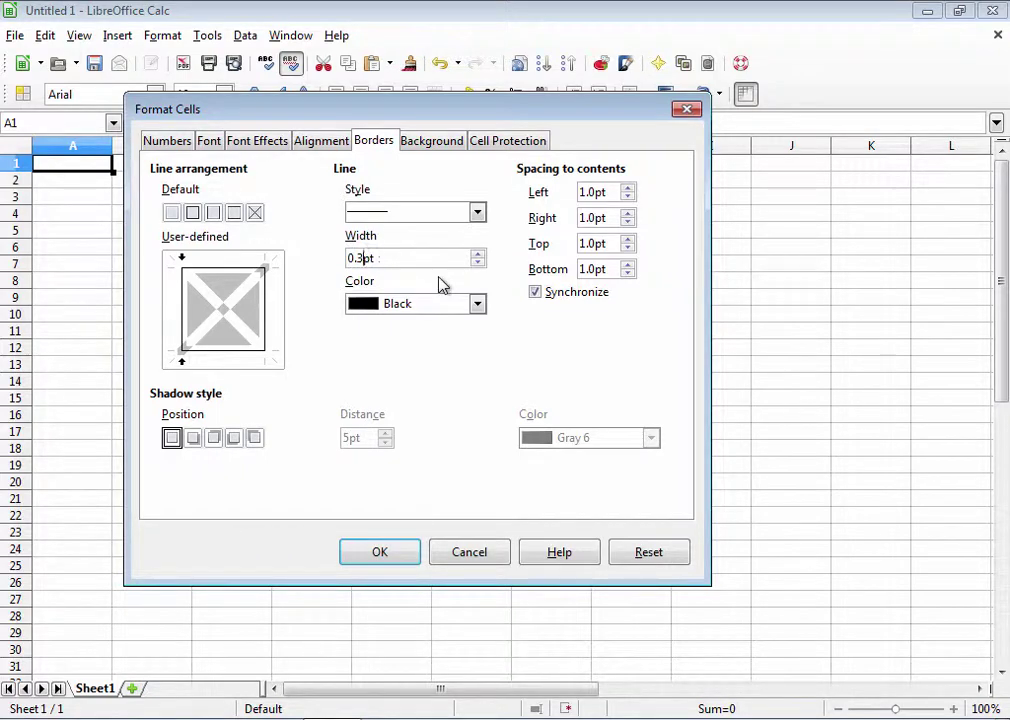
key("BackSpace")
key("BackSpace")
type(".10")
left_click(477, 303)
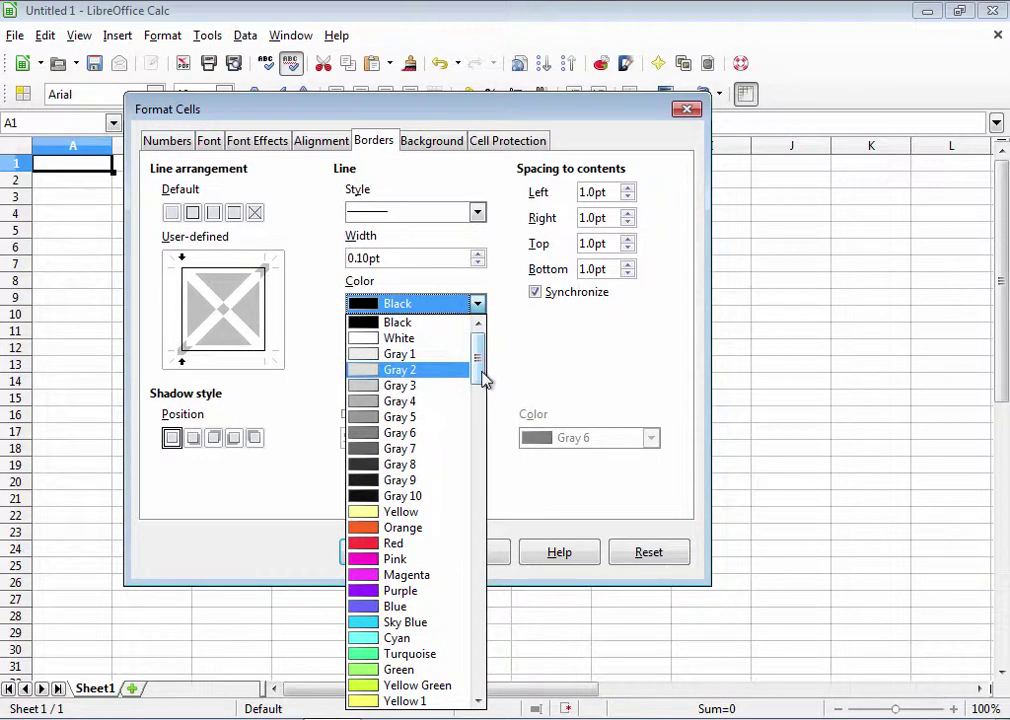
left_click_drag(482, 377, 459, 509)
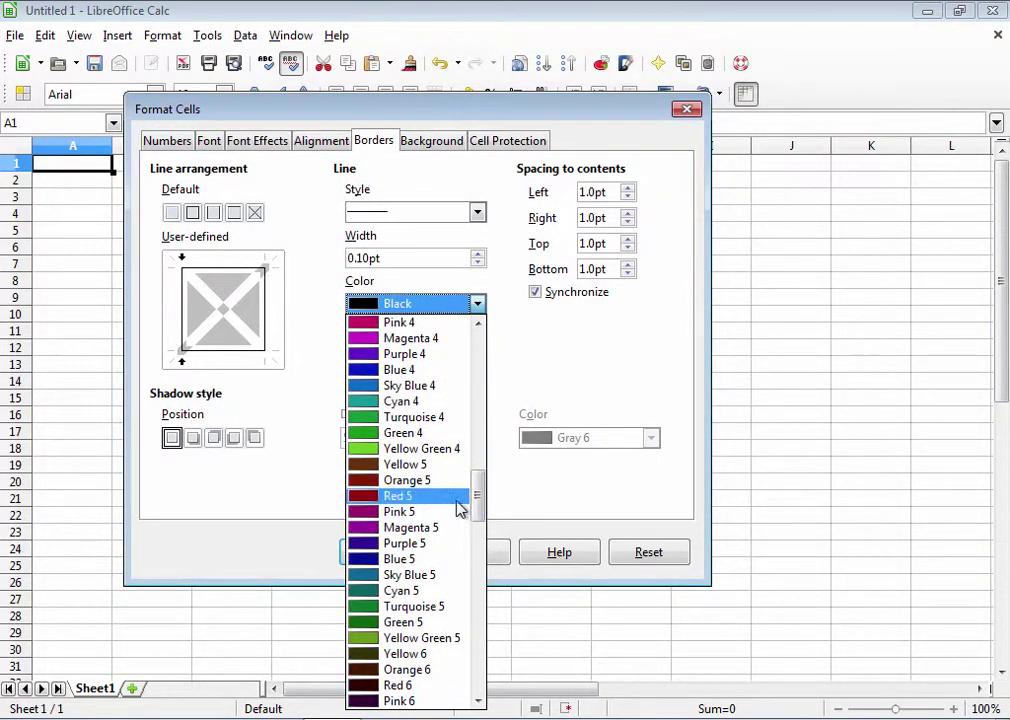
left_click(414, 437)
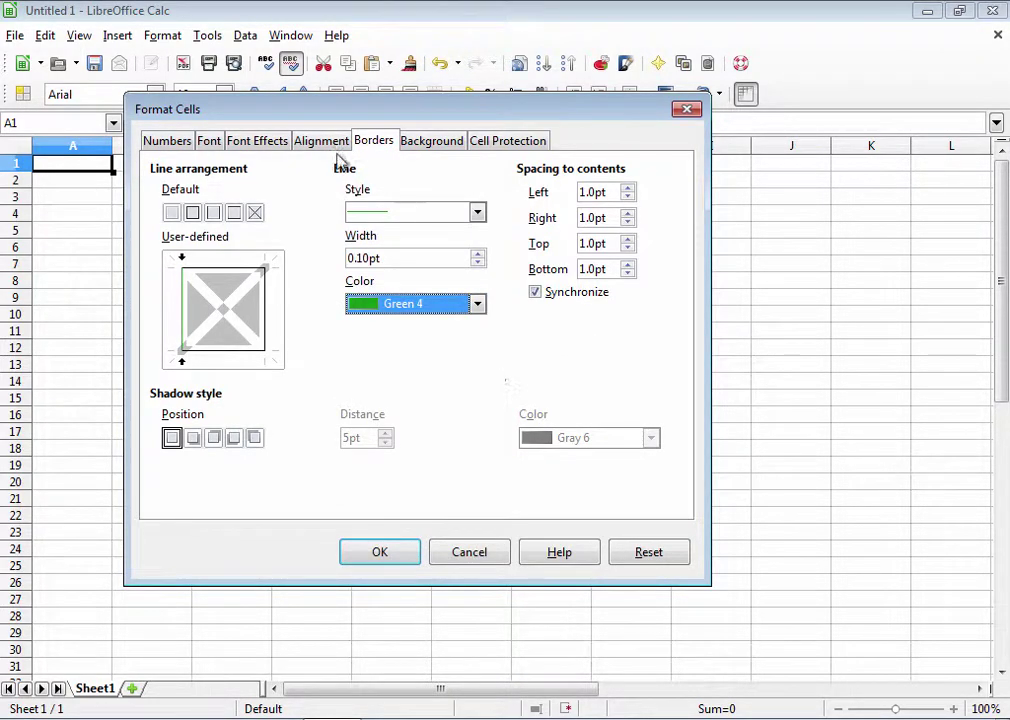
On the Background page, pick the pink Red 10 swatch as the cell fill
left_click(431, 141)
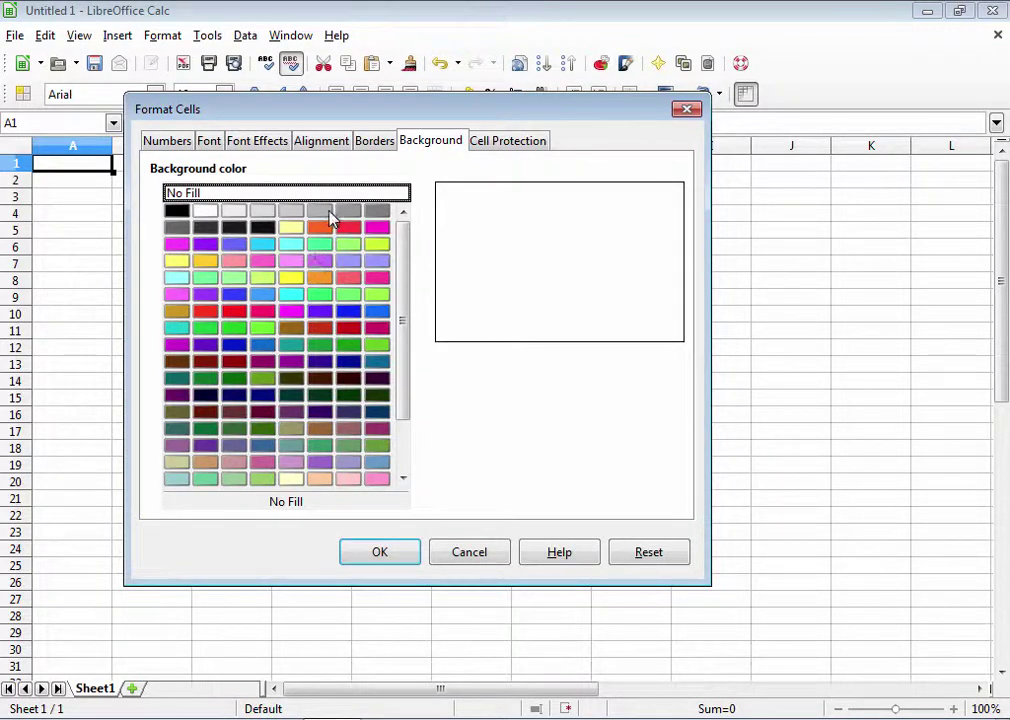
left_click_drag(407, 368, 385, 424)
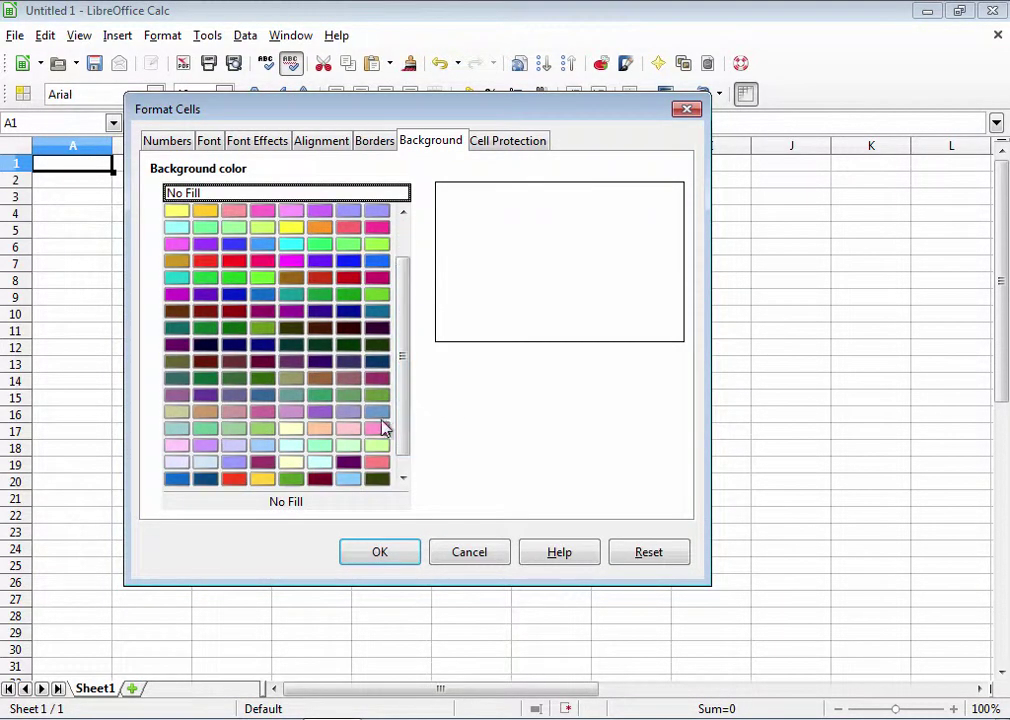
left_click(349, 431)
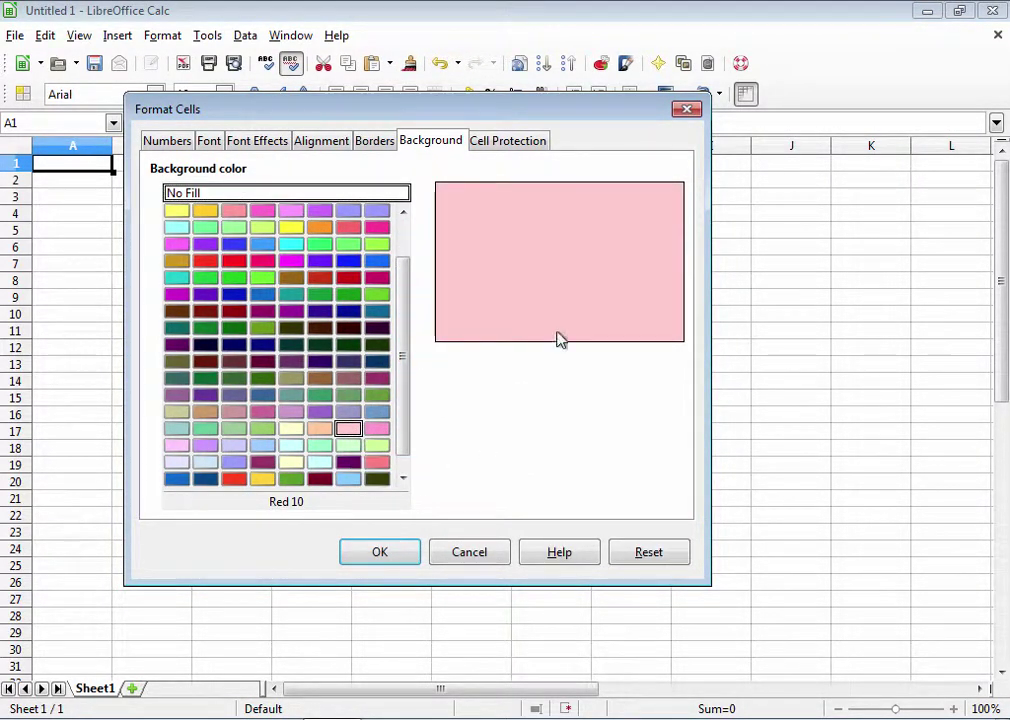
Show the Cell Protection page, where only Protected is ticked
left_click(519, 143)
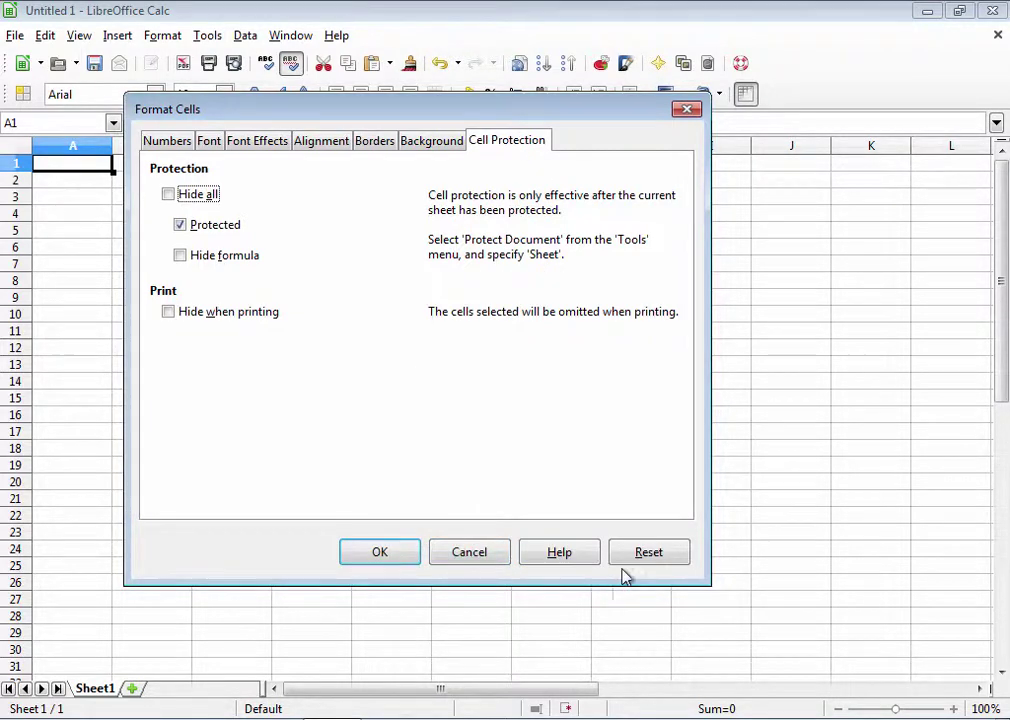
Cancel Format Cells, merge range A1:C6 into one cell, then select D11
left_click(467, 558)
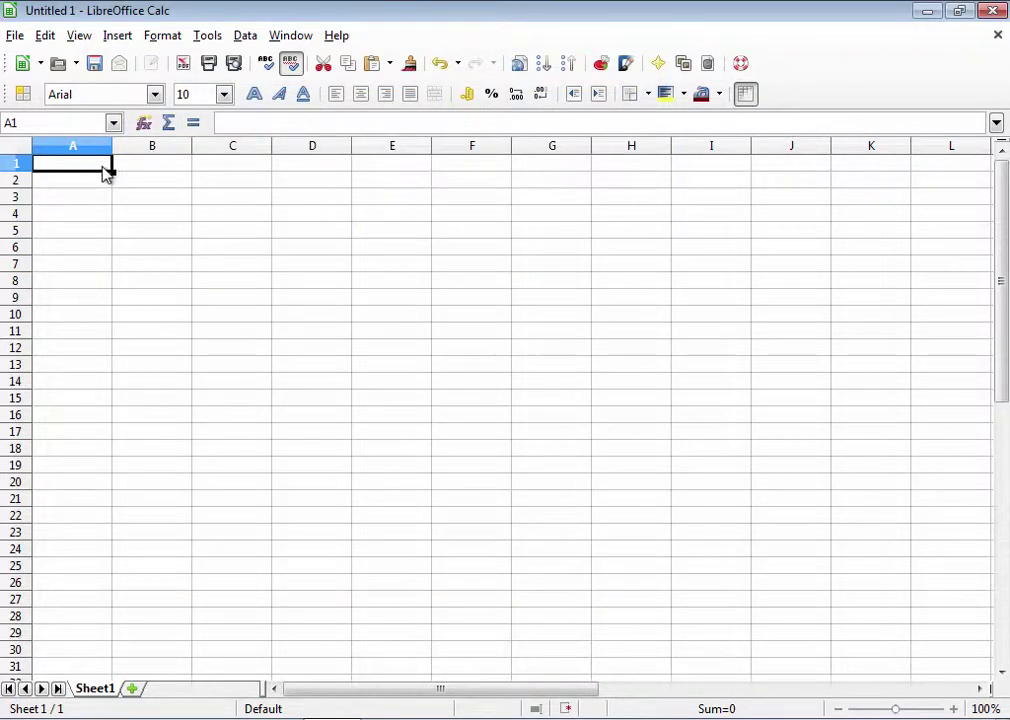
left_click_drag(107, 173, 230, 252)
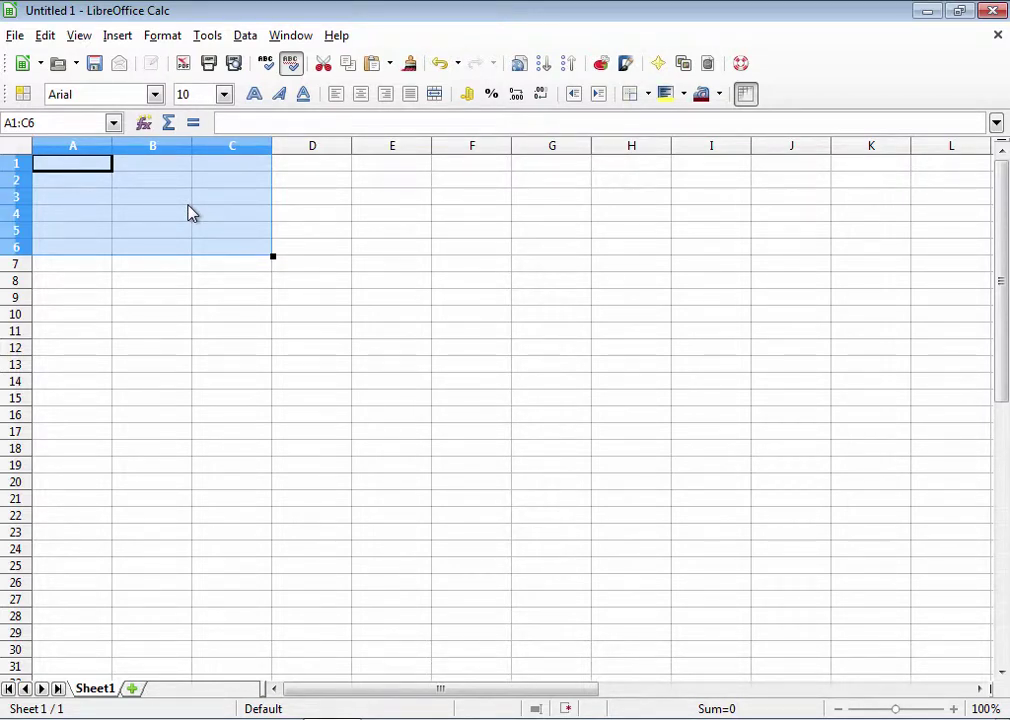
right_click(191, 213)
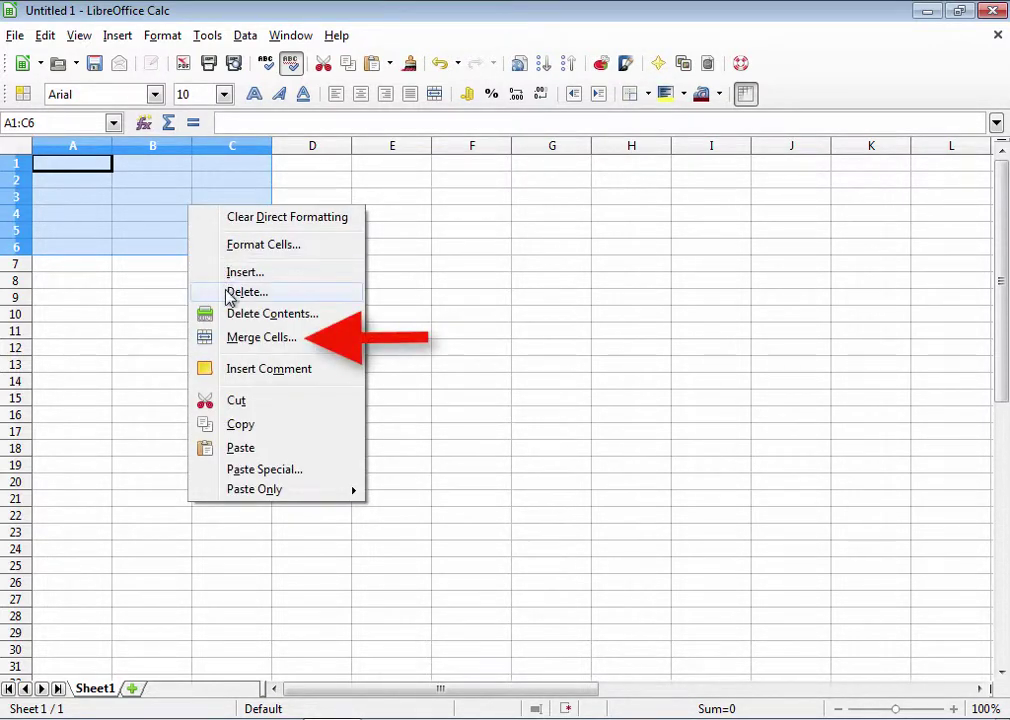
left_click(257, 340)
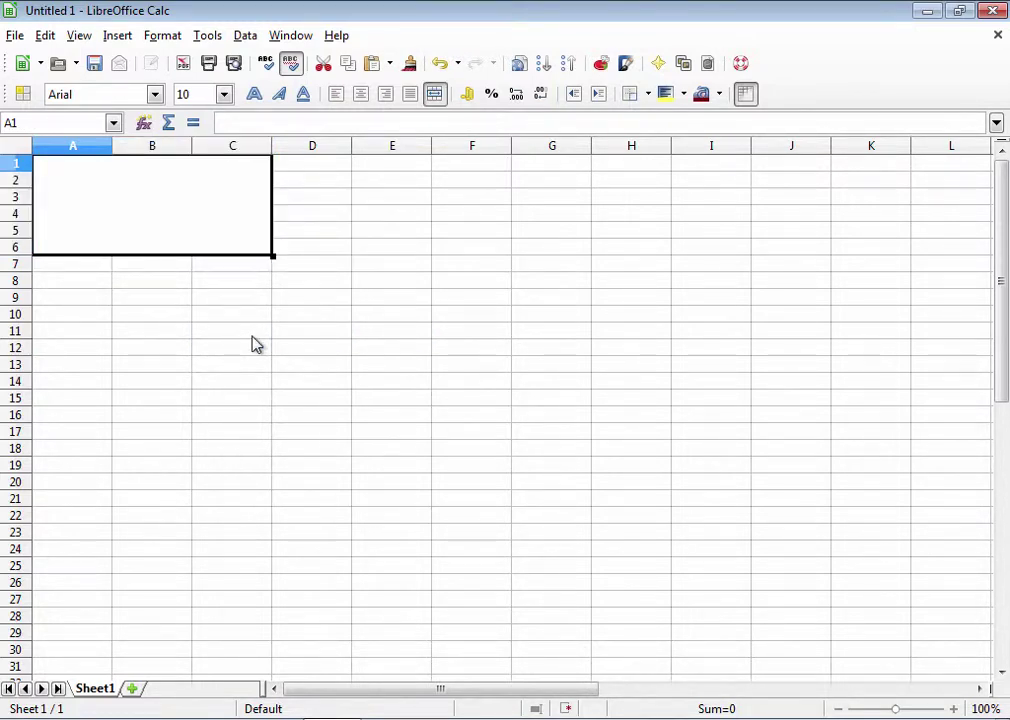
left_click(304, 336)
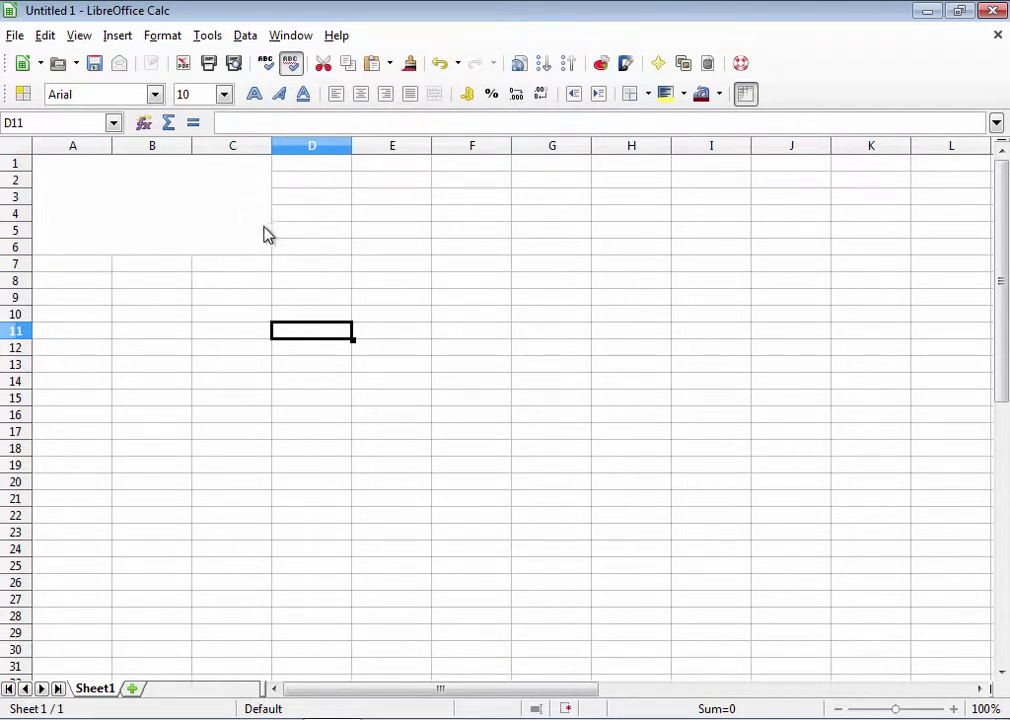
Use Split Cells on the merged A1:C6 cell to restore its eighteen separate cells
left_click(180, 196)
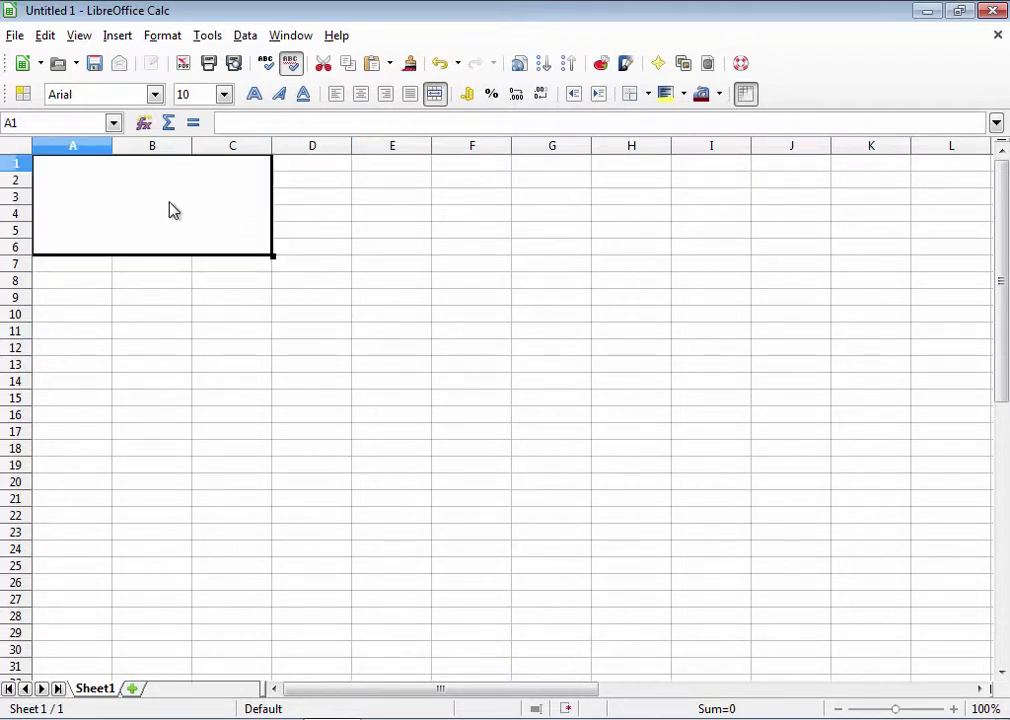
right_click(169, 210)
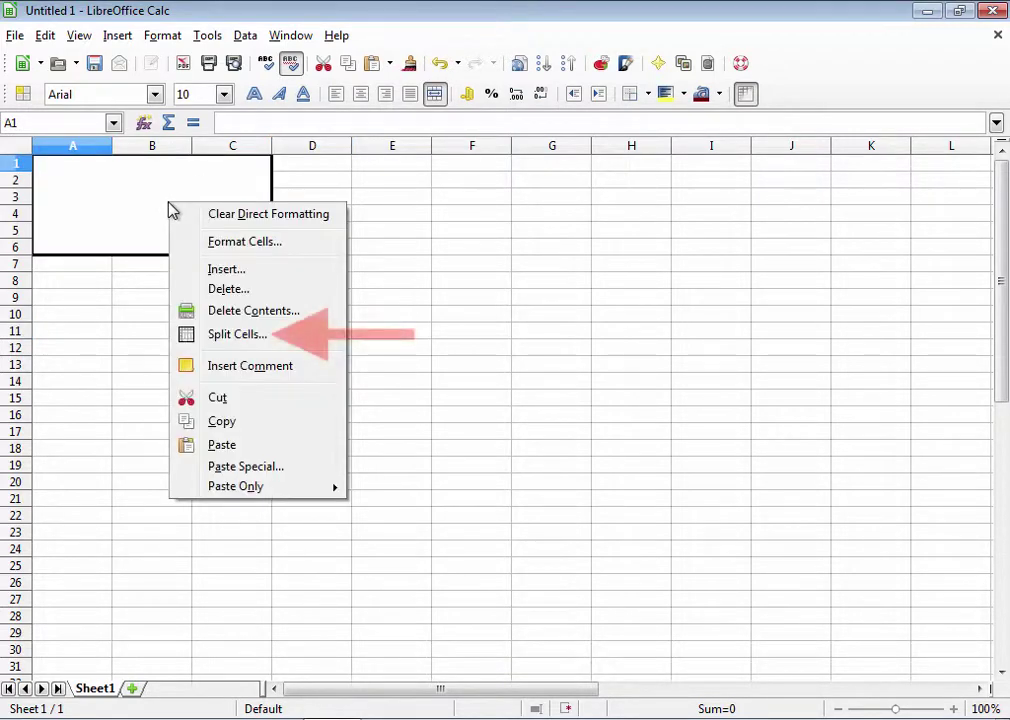
left_click(228, 343)
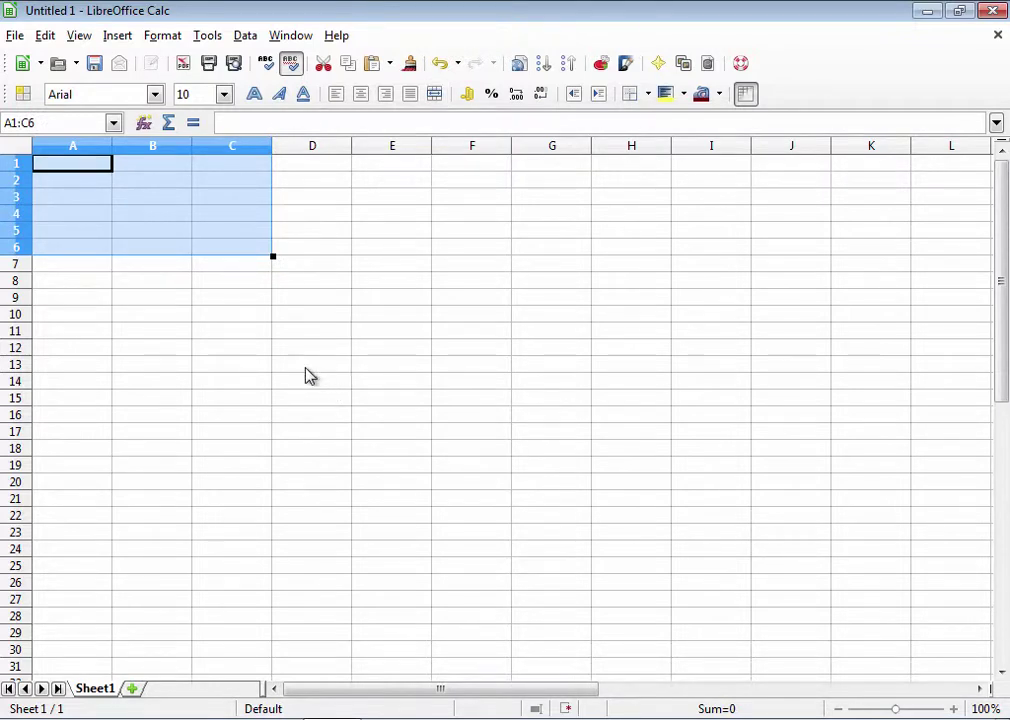